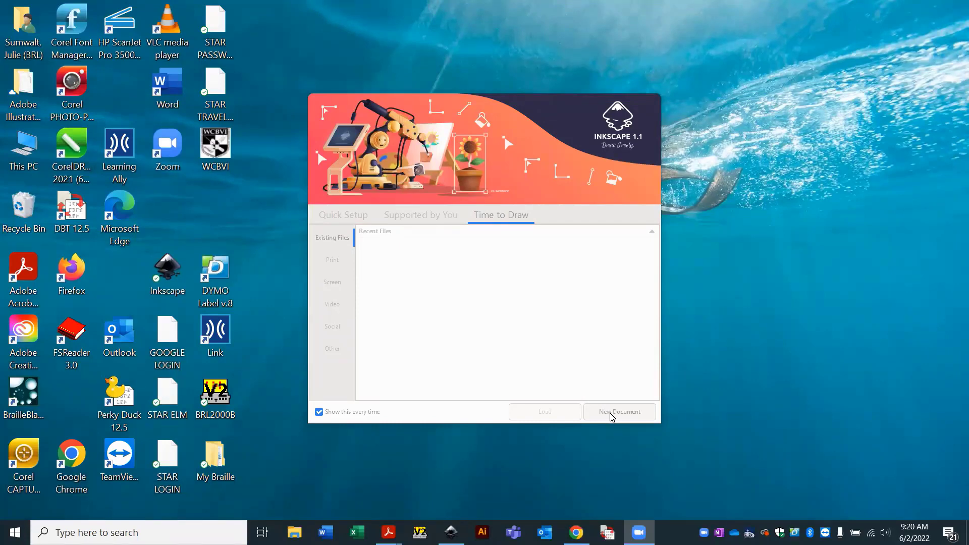
Create a new blank document.
click(612, 415)
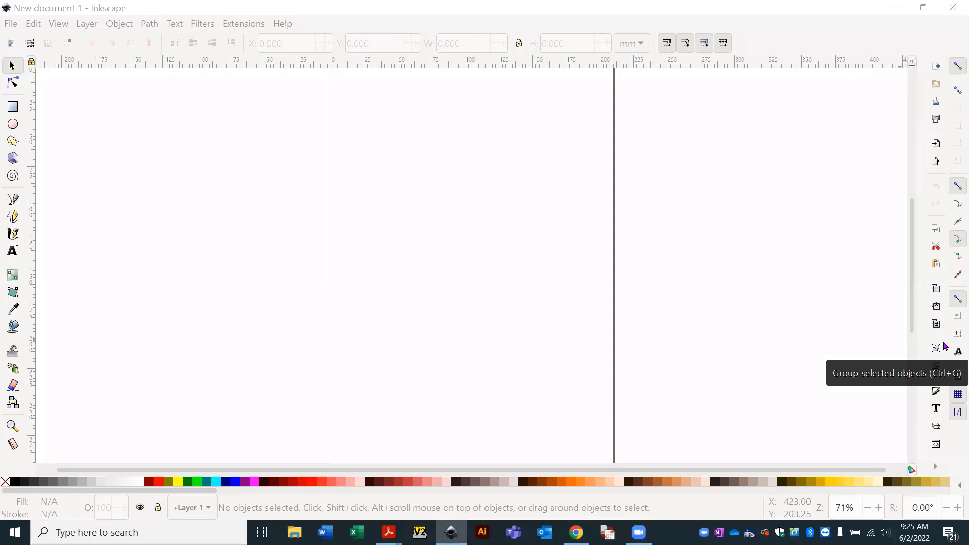
key(minus)
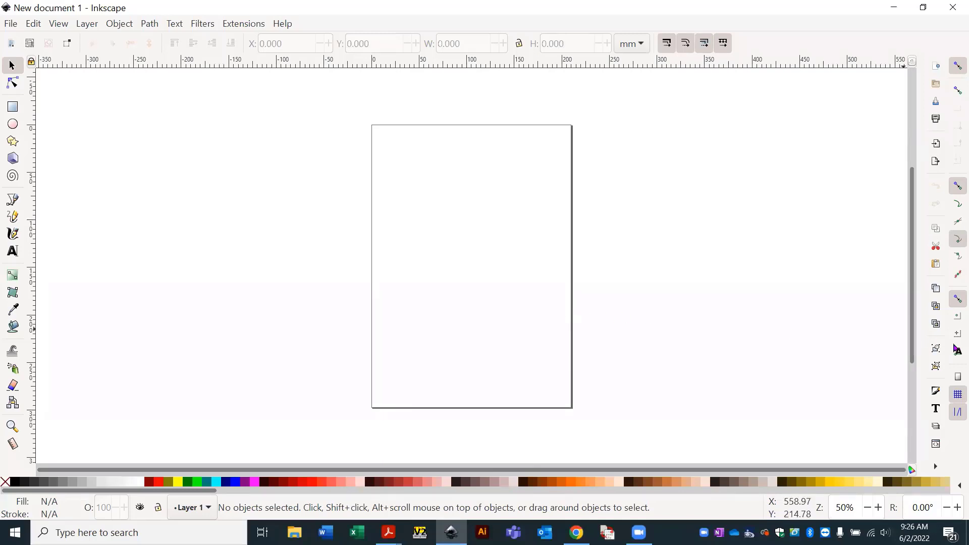
key(plus)
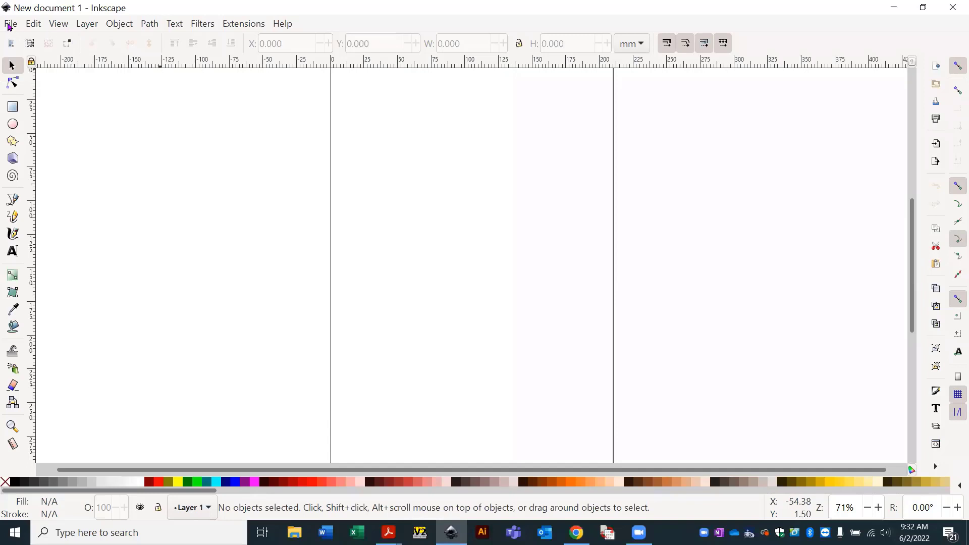
Set the document's display units to inches in the document properties.
click(9, 25)
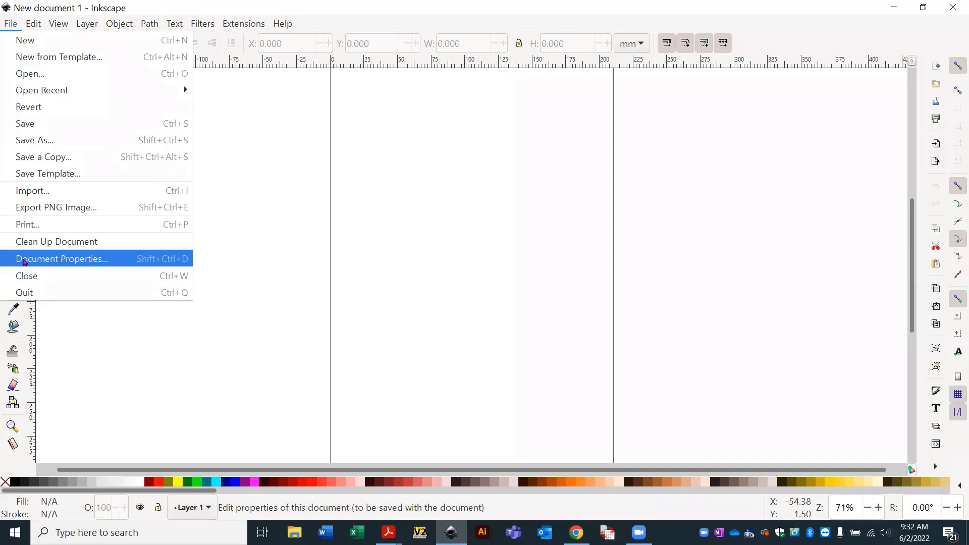
click(23, 259)
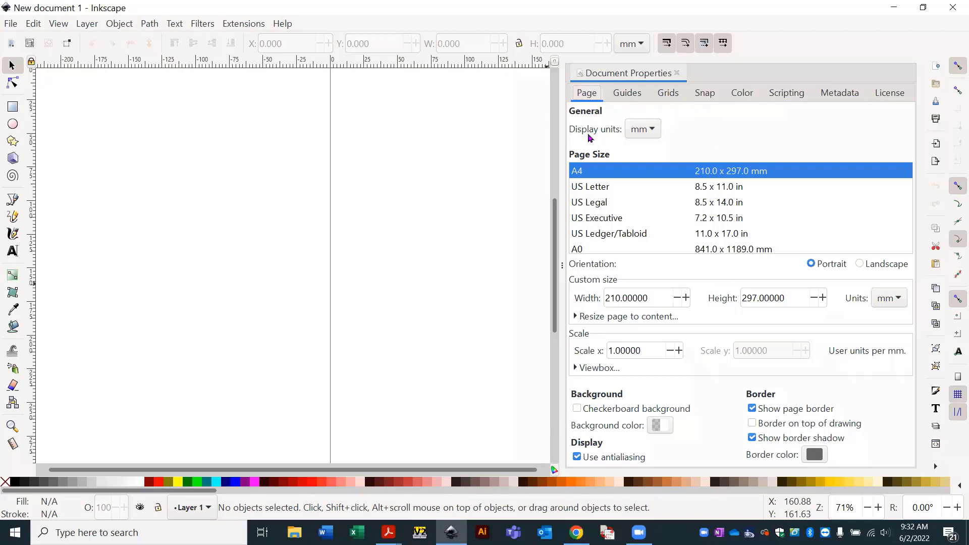
click(653, 131)
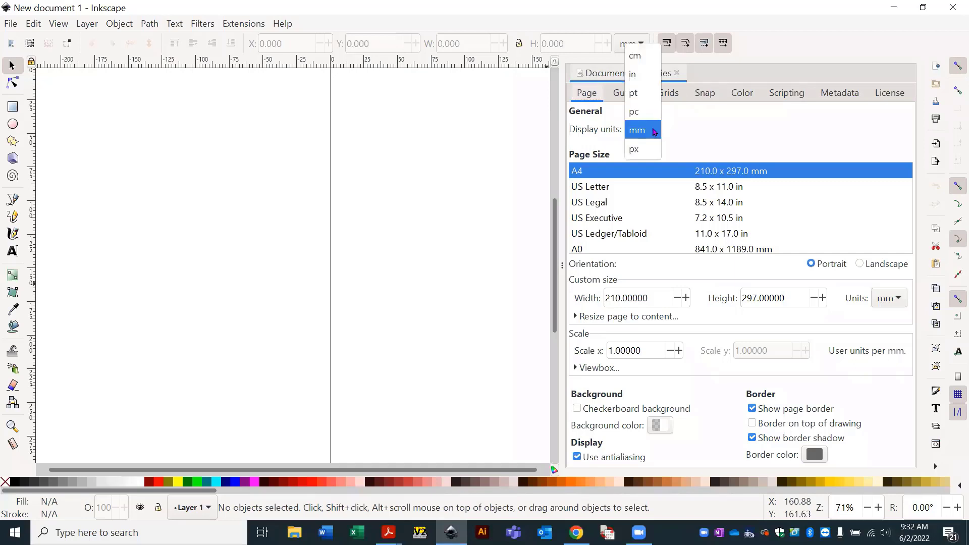
click(639, 75)
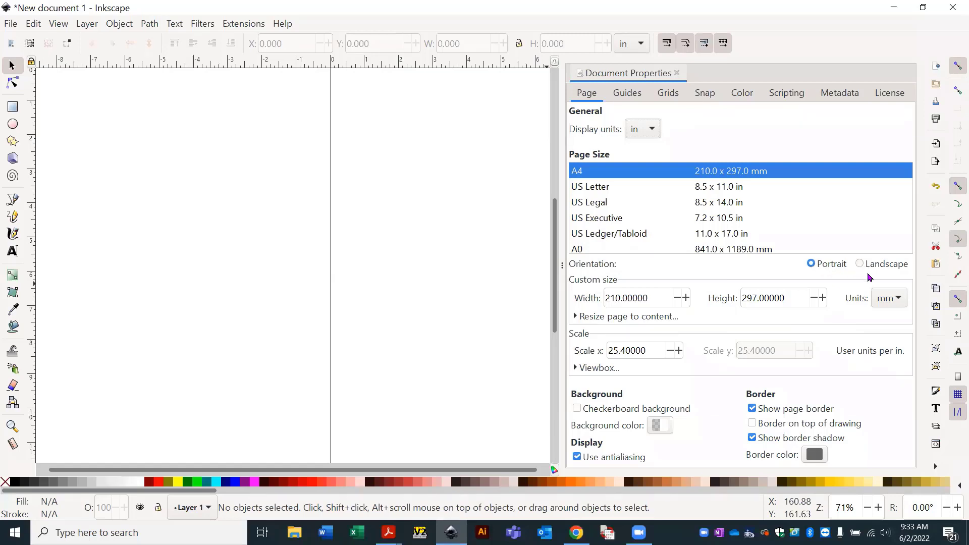
Change the custom page size units to inches and set the page to 11.5 in wide by 11.0 in high.
click(902, 299)
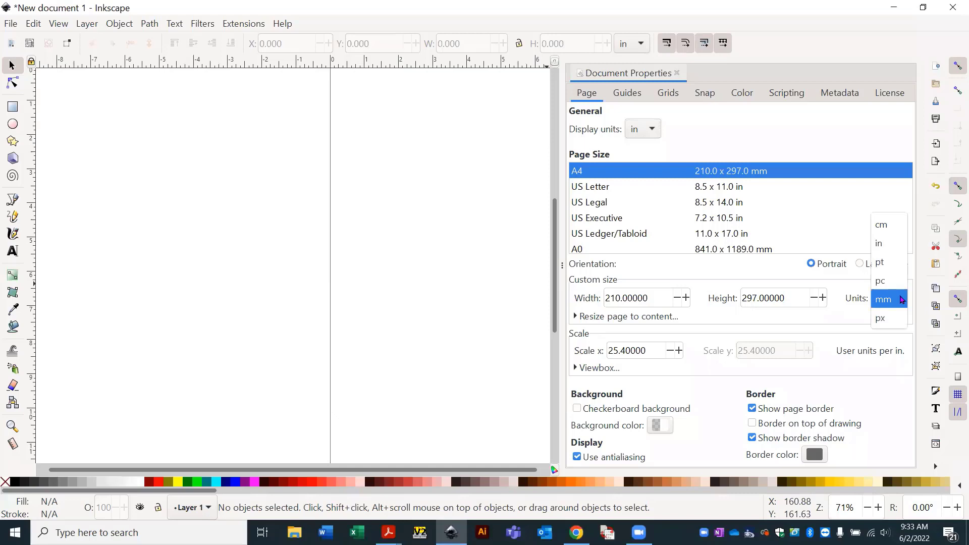
key(Escape)
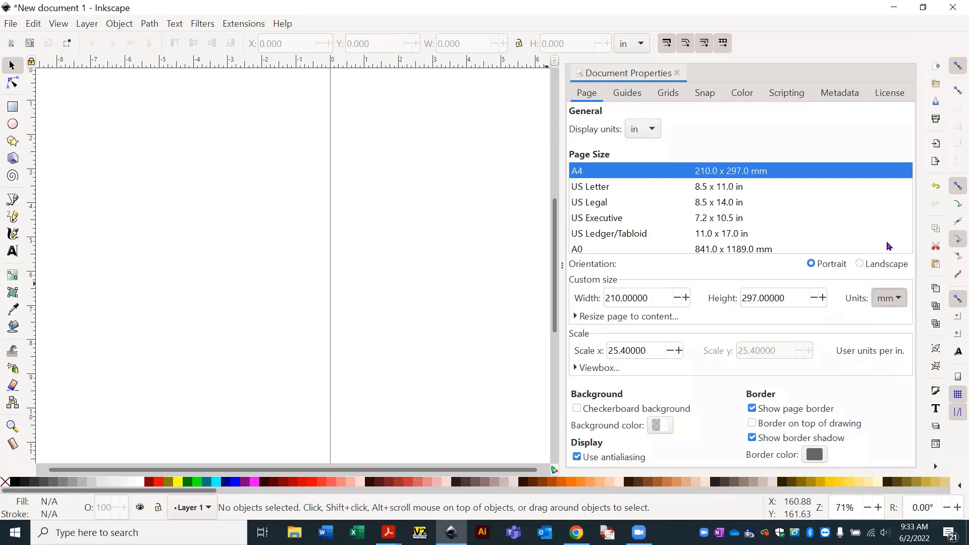
drag(638, 298, 601, 298)
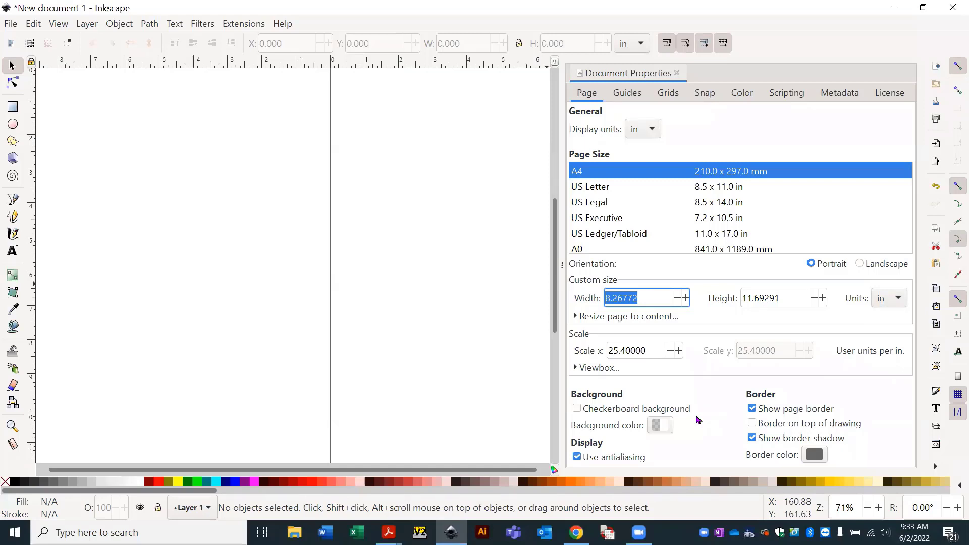
text(11.5)
double_click(771, 296)
text(11.0)
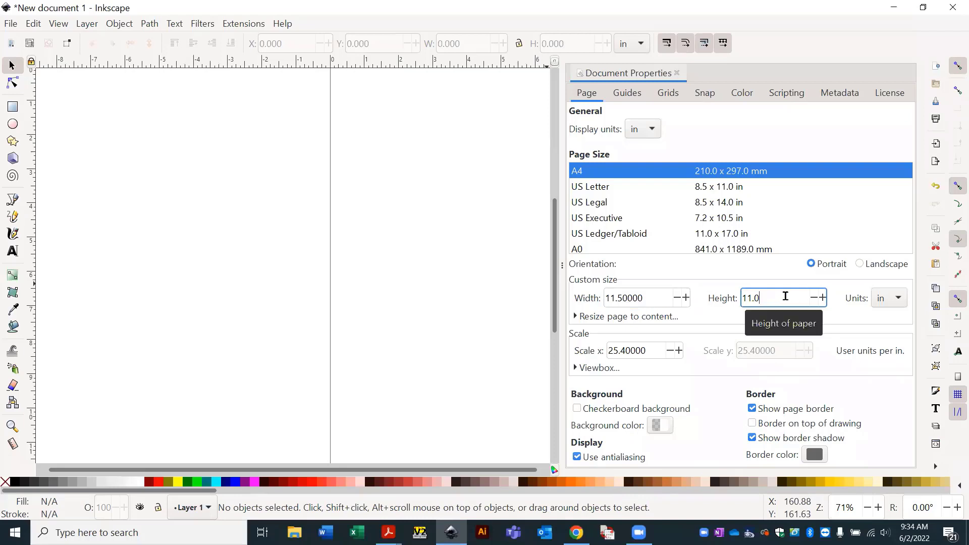
key(Return)
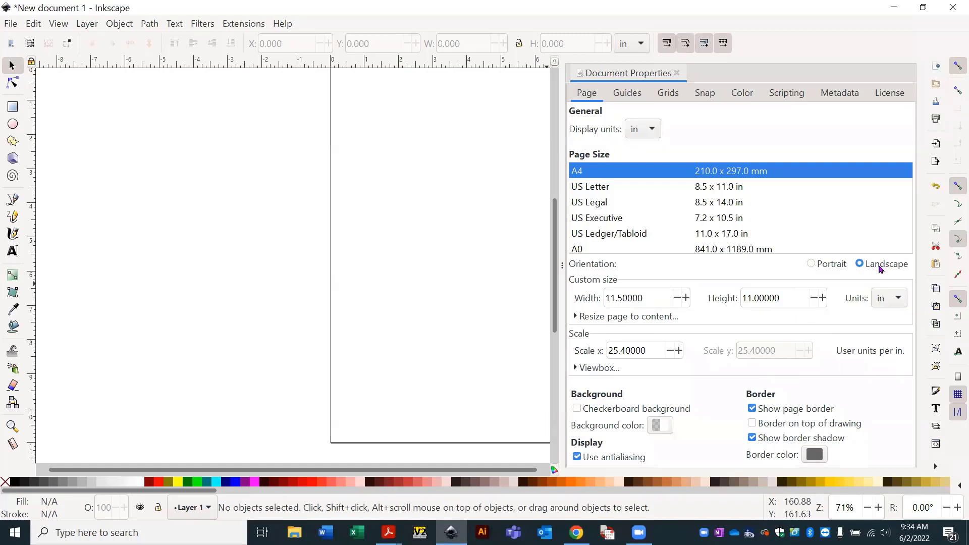
Switch the page orientation to portrait and close the document properties.
click(811, 265)
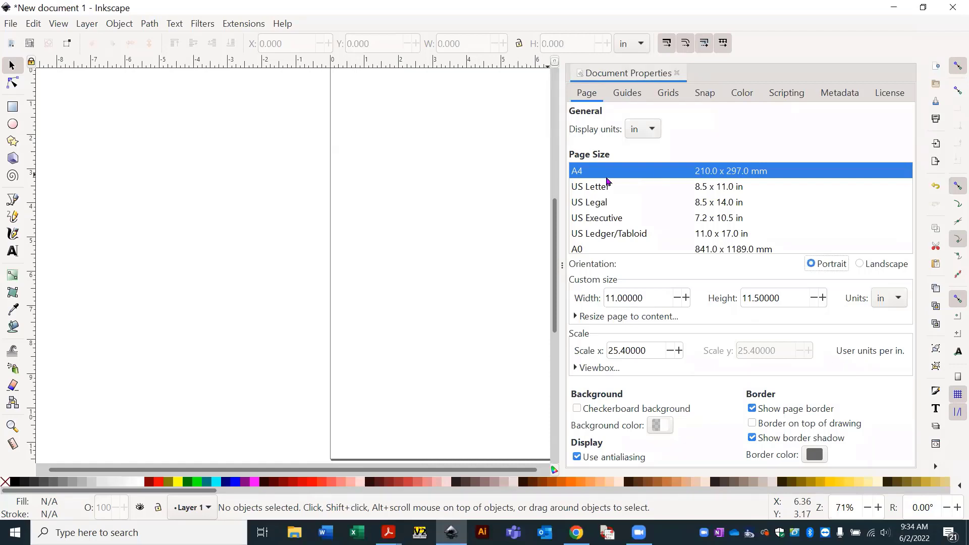
key(5)
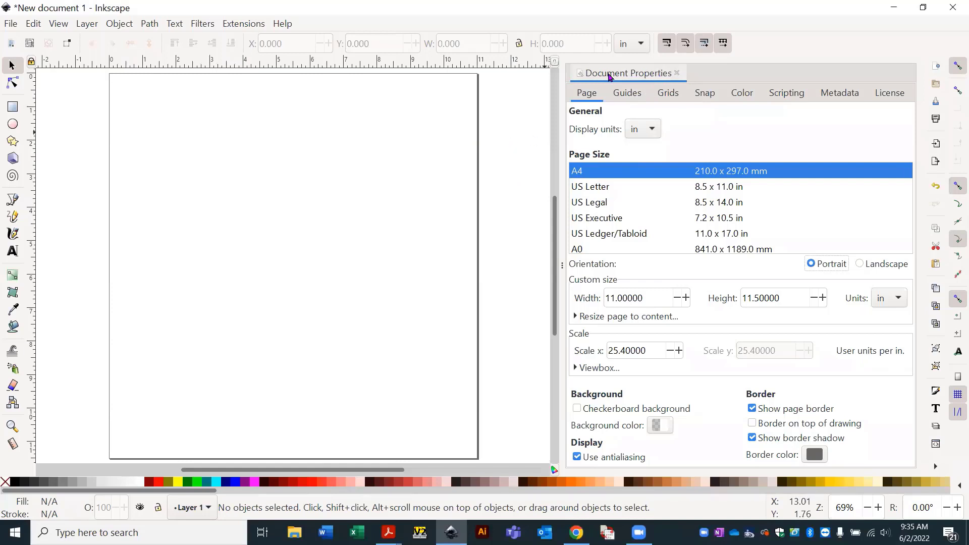
click(677, 74)
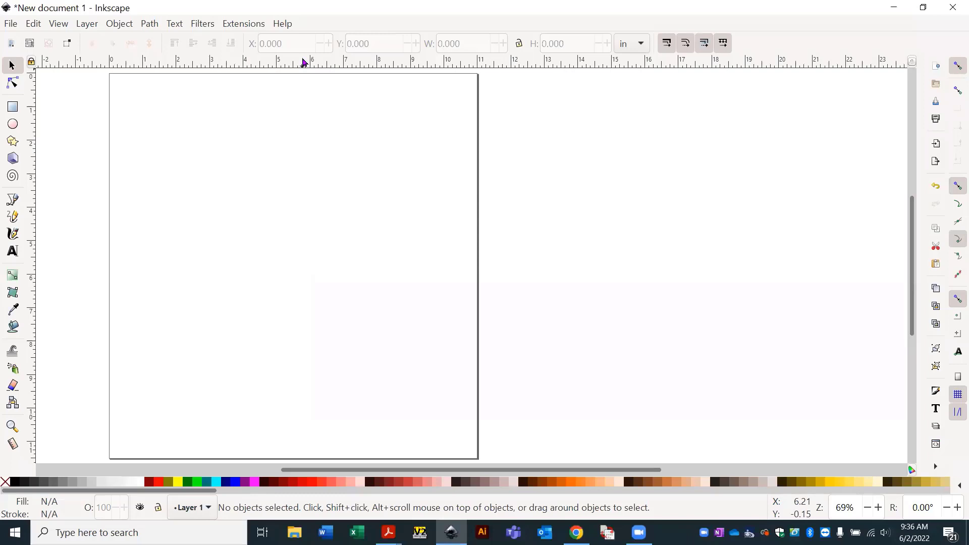
Place horizontal guides at about 10.82 in and 0.48 in, and vertical guides at about 10.13 in and 0.62 in.
drag(303, 61, 286, 436)
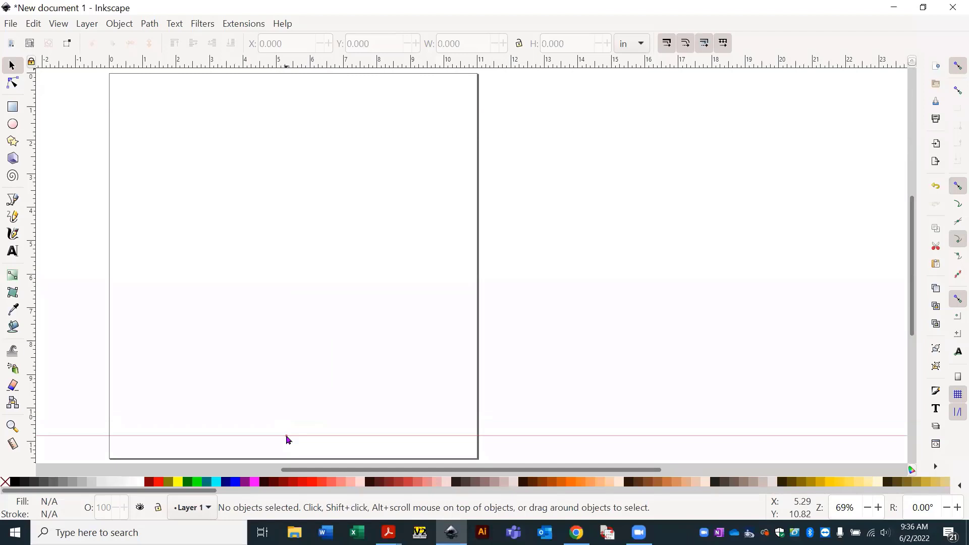
drag(286, 436, 286, 436)
drag(302, 63, 302, 94)
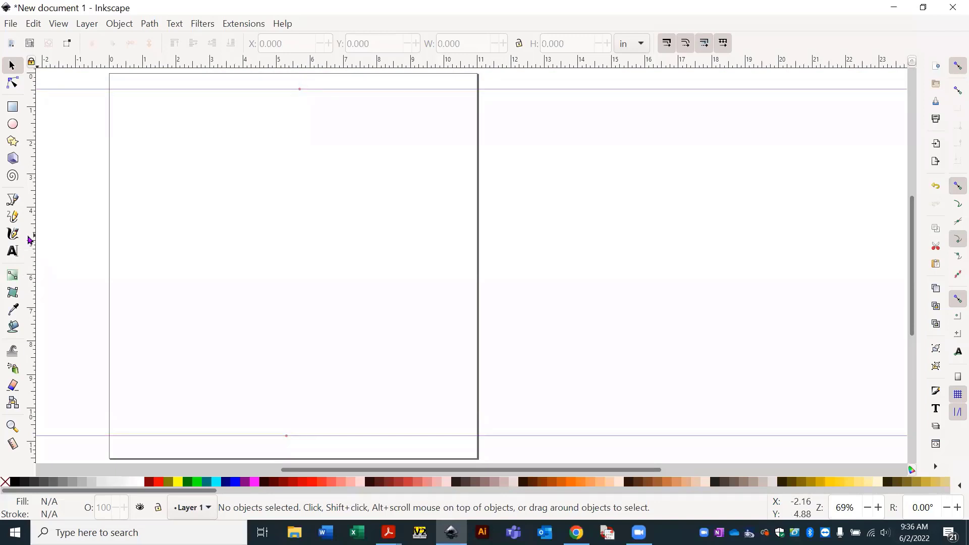
drag(31, 296, 448, 325)
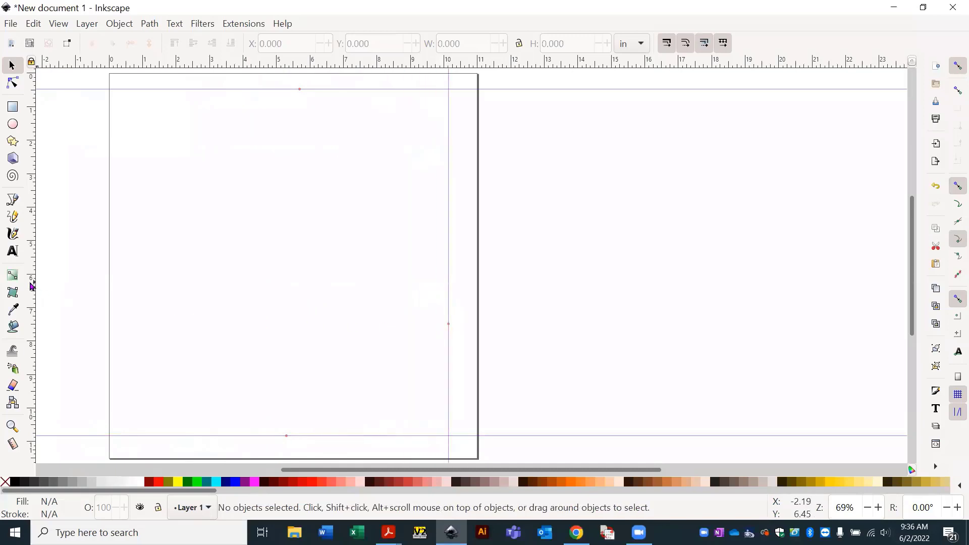
drag(35, 286, 130, 300)
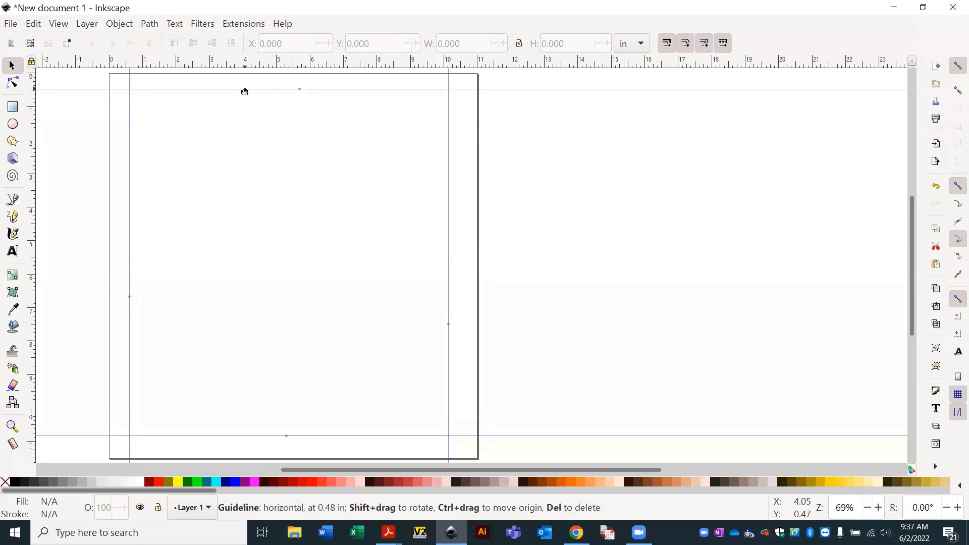
Change the upper horizontal guide's Y position to about 0.7 in.
double_click(245, 92)
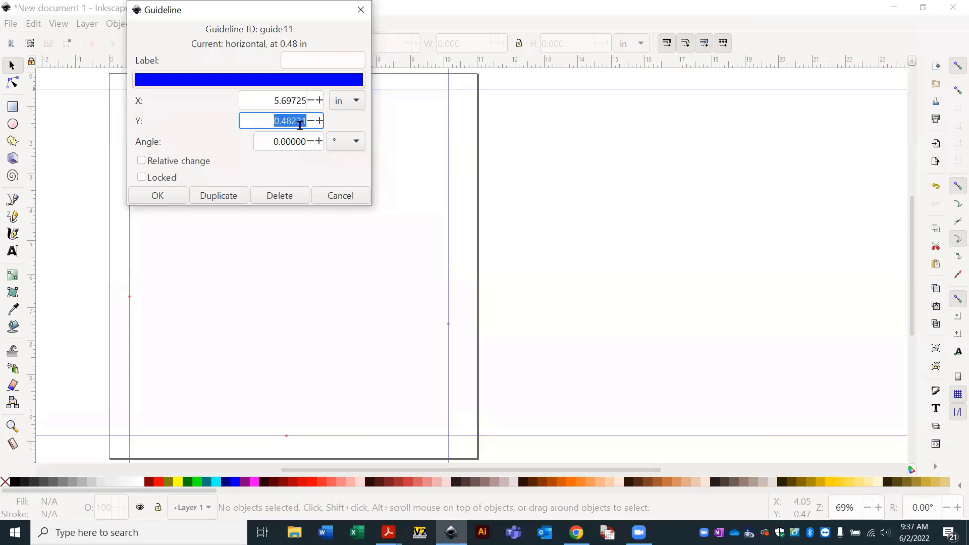
key(BackSpace)
text(84)
click(157, 197)
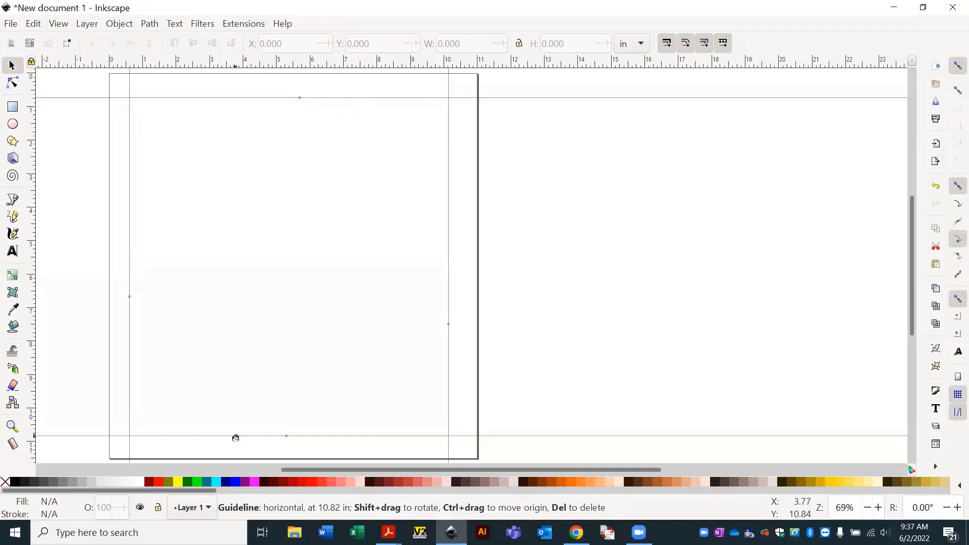
Set the lower horizontal guide's Y position to 10.6904 in.
double_click(235, 437)
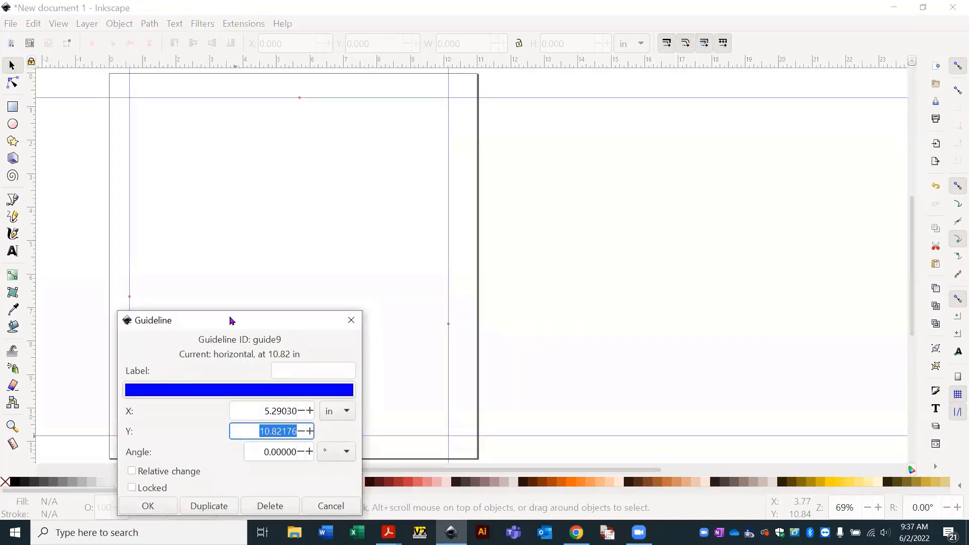
drag(231, 321, 299, 137)
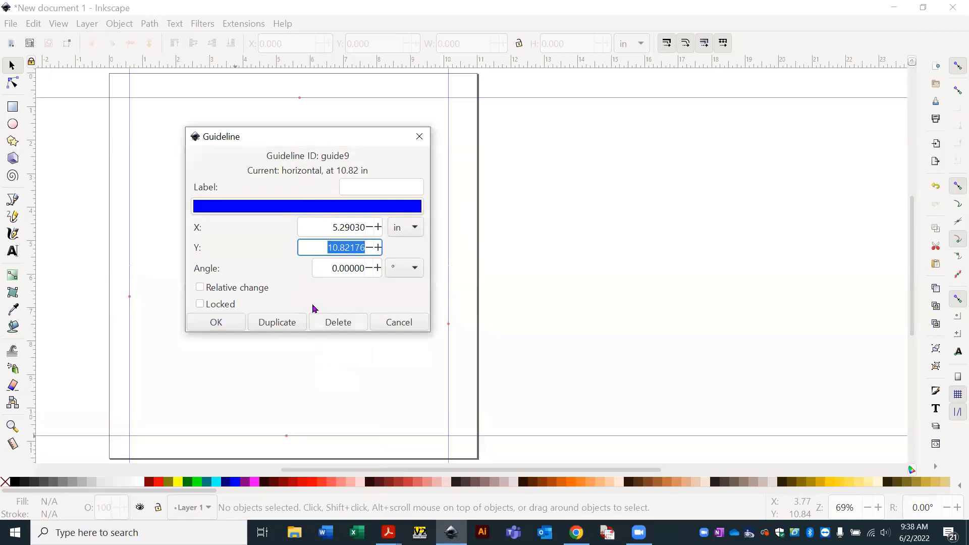
text(10)
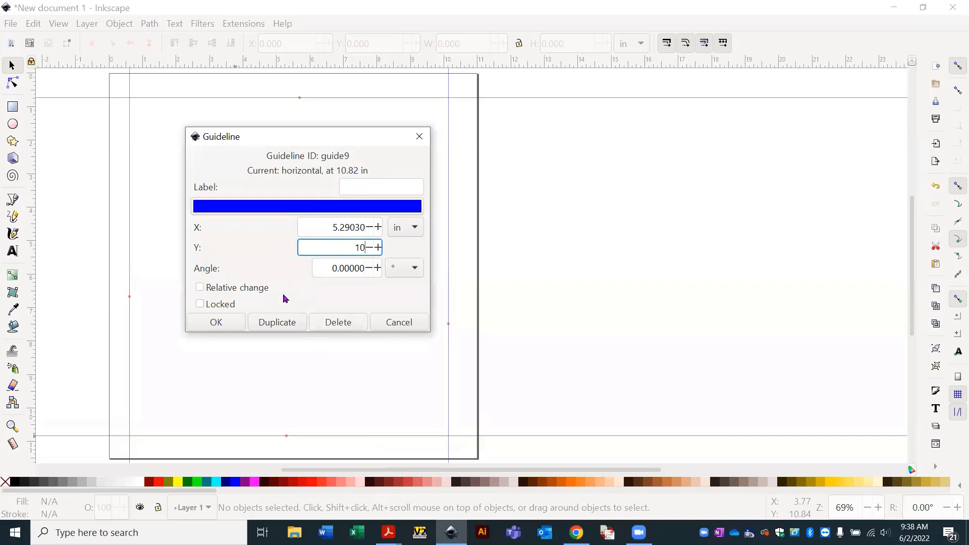
text(.6904)
key(Return)
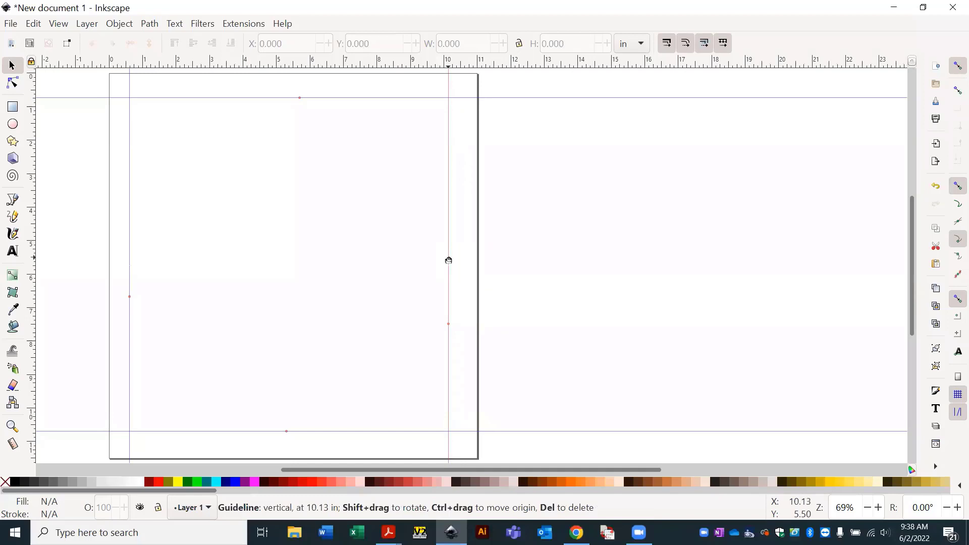
Set the right-hand vertical guide's X position to 1.1239 in.
double_click(449, 260)
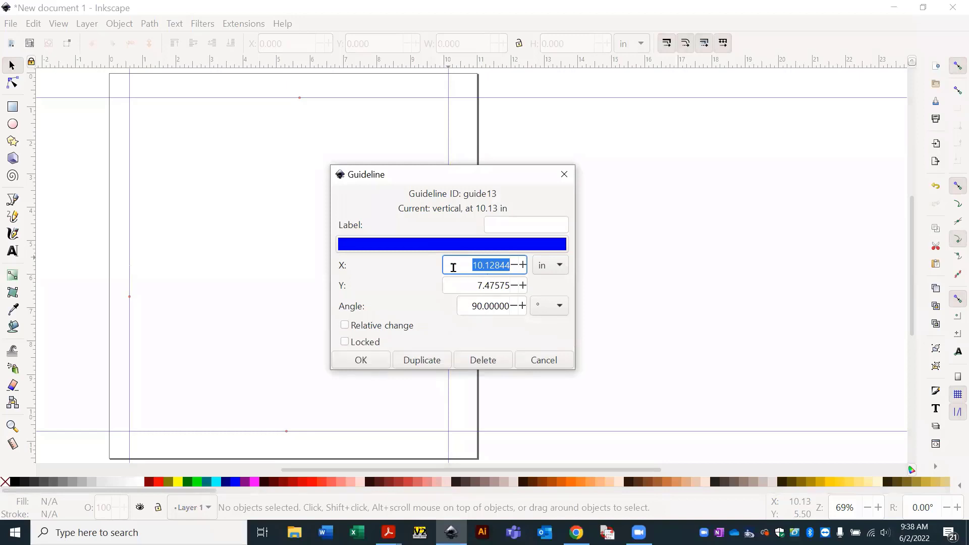
text(1.1239)
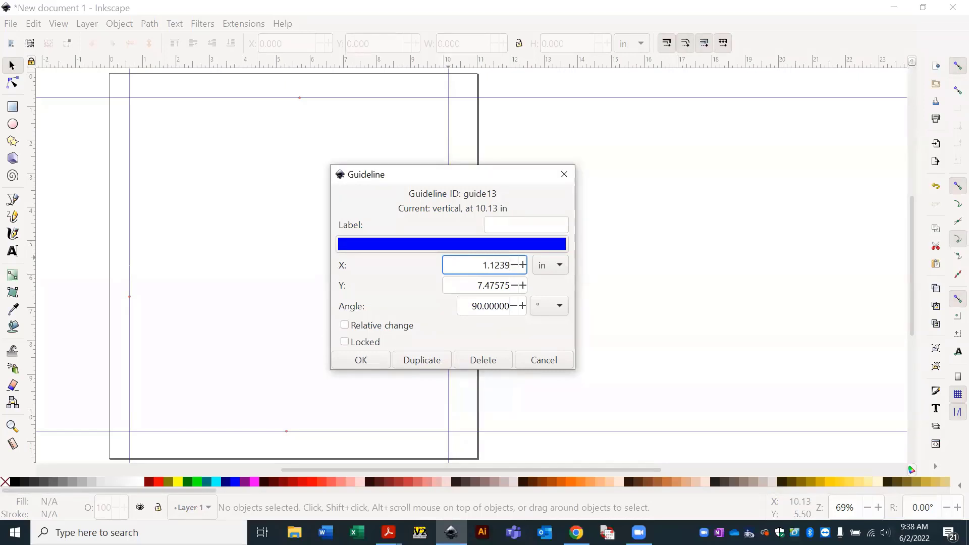
key(Return)
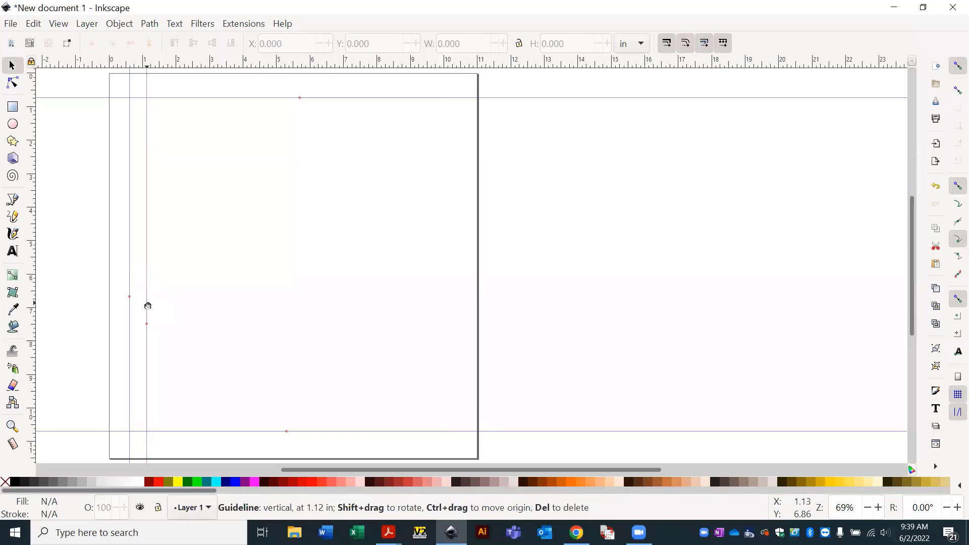
Correct the X position of the vertical guide at 1.12 in to 10.8158 in.
double_click(148, 306)
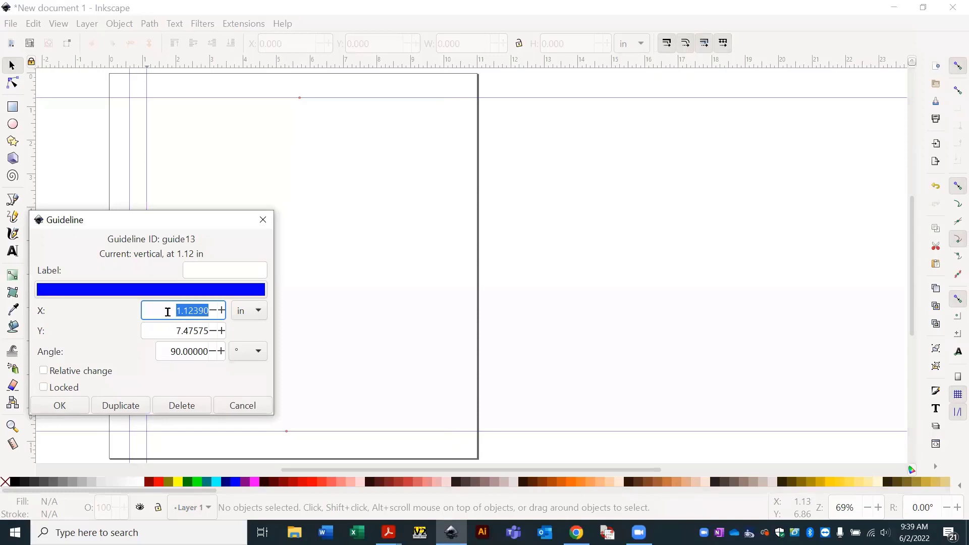
drag(173, 312, 210, 312)
text(10)
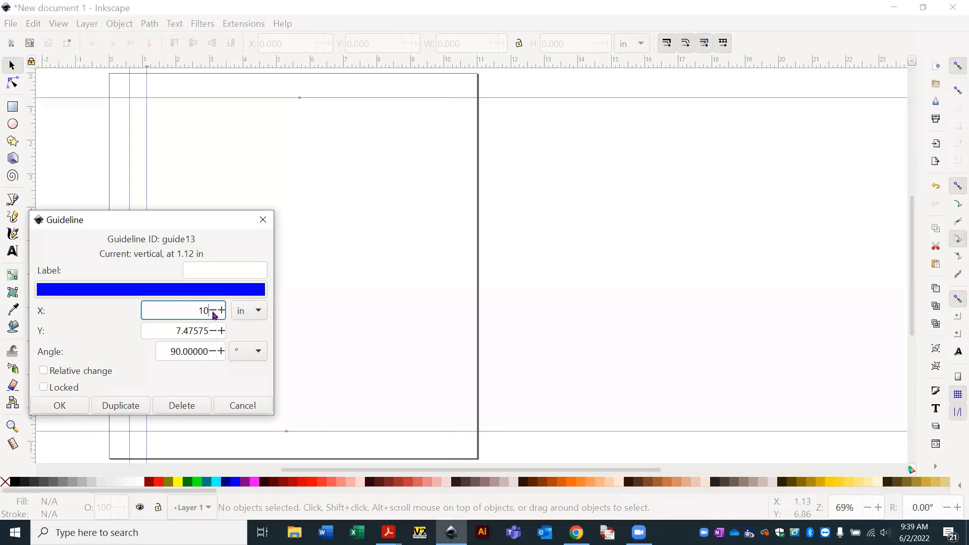
text(.8158)
key(Return)
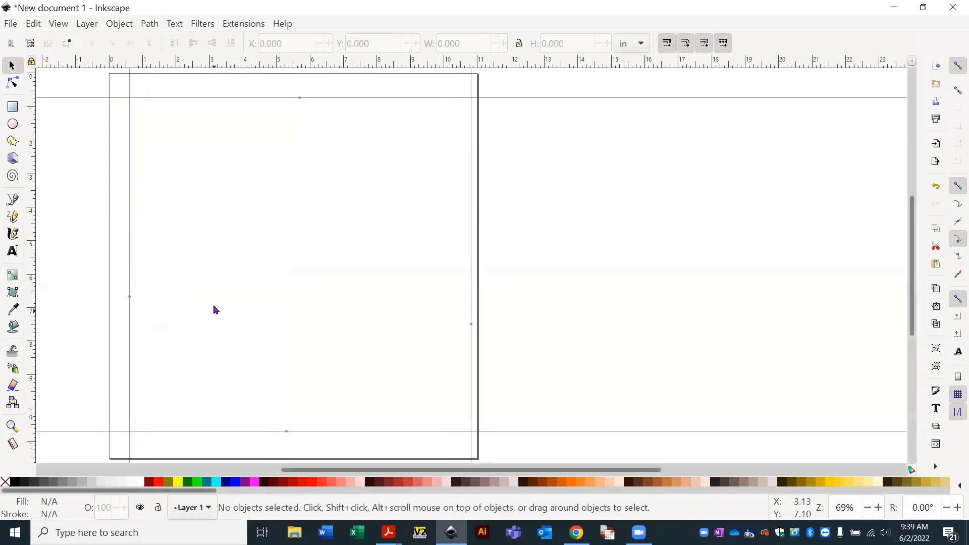
Set the left-hand vertical guide's X position to 1.12390 in.
double_click(130, 279)
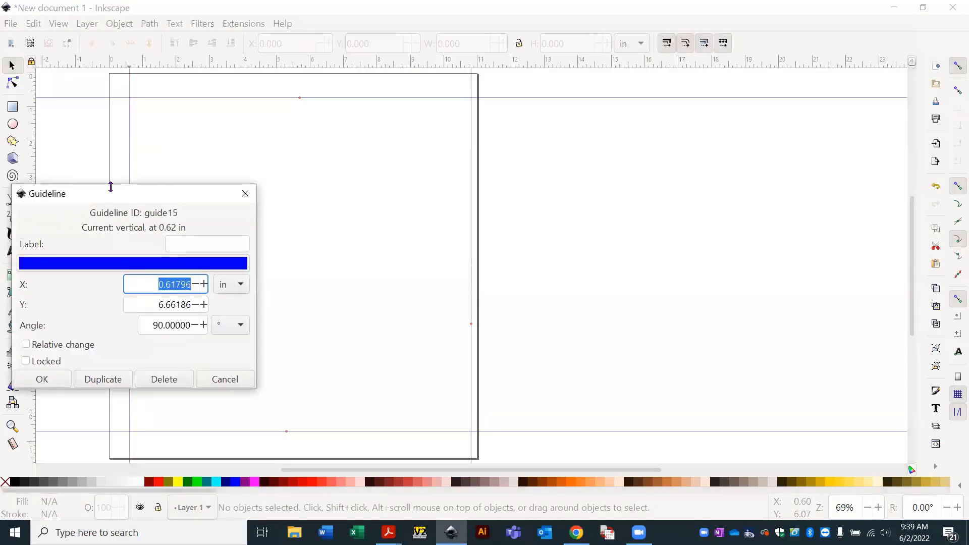
drag(115, 197, 252, 146)
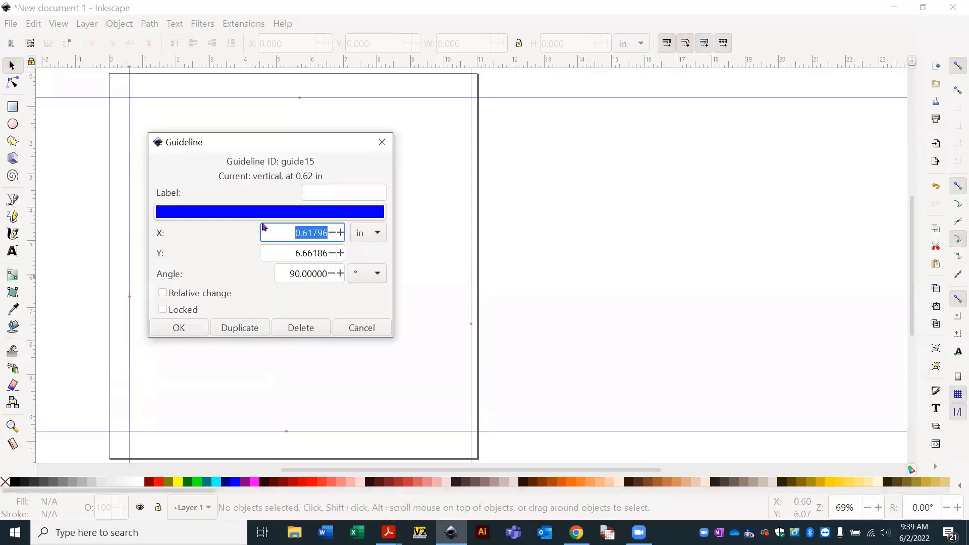
double_click(279, 234)
drag(280, 234, 367, 241)
text(1.12390)
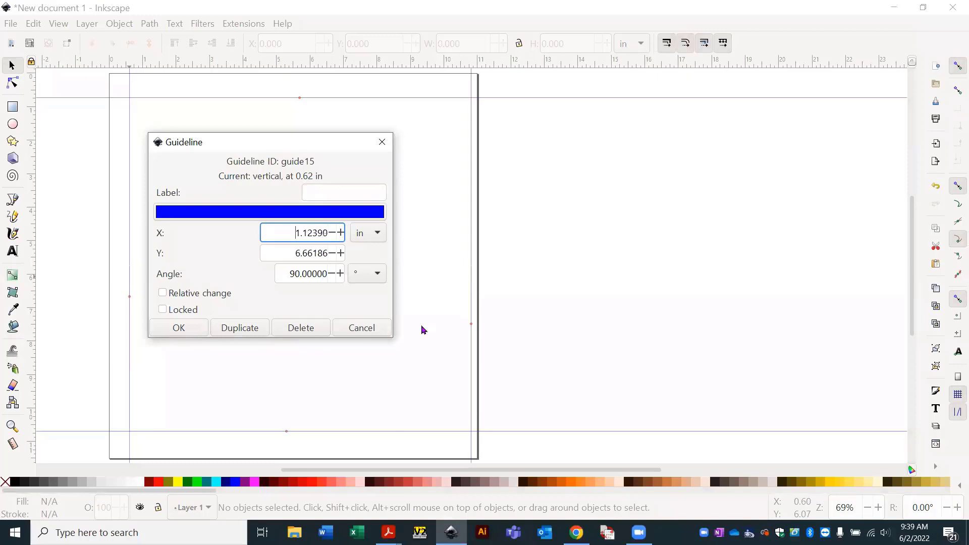
key(Return)
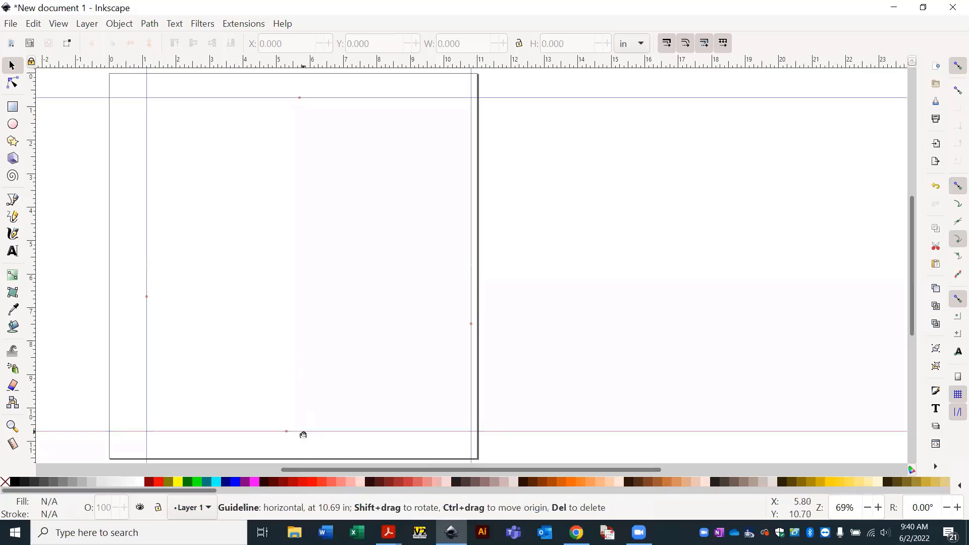
double_click(302, 433)
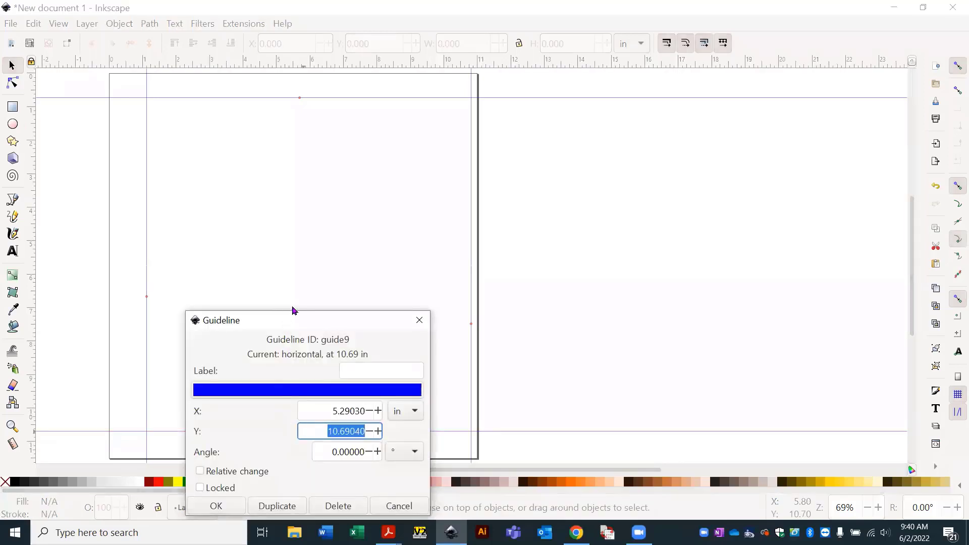
drag(289, 321, 302, 148)
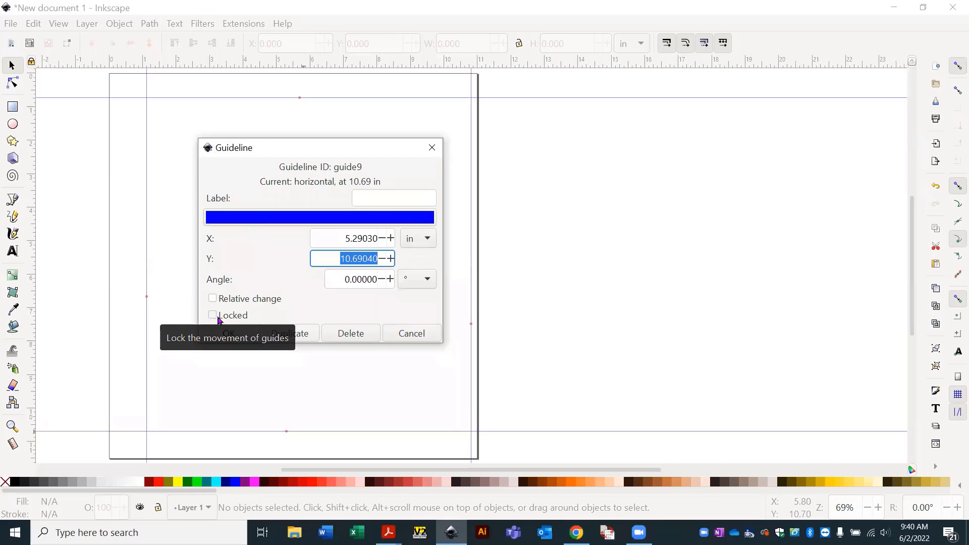
click(406, 336)
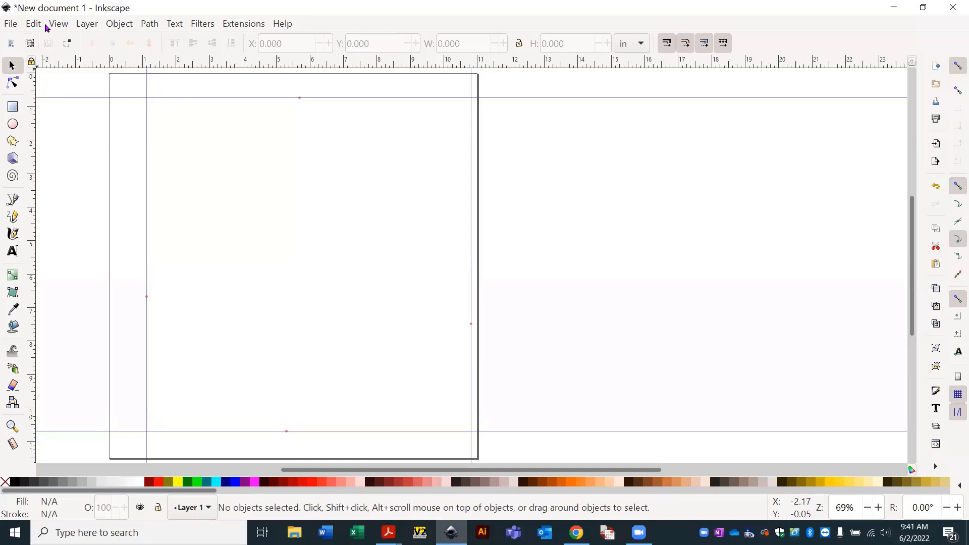
Lock all guides in the document.
click(33, 25)
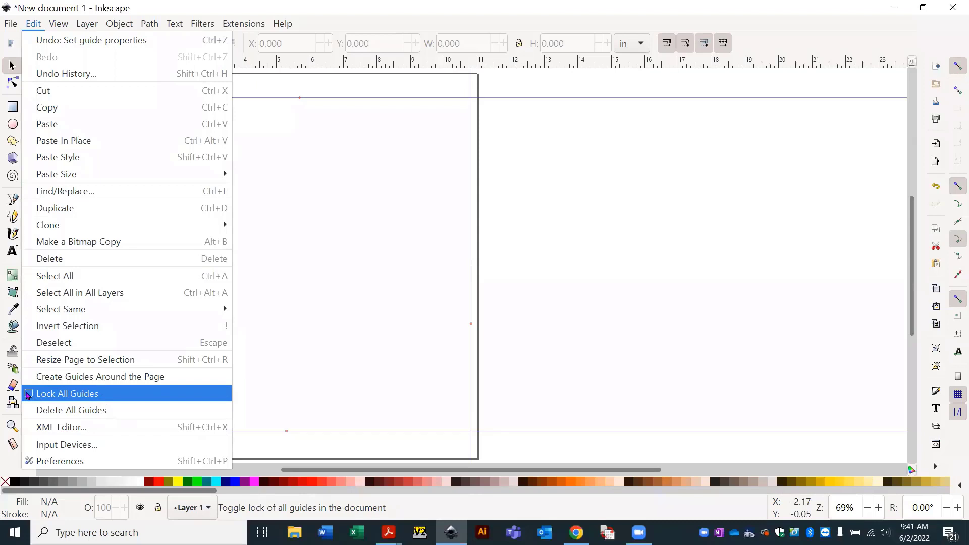
click(28, 395)
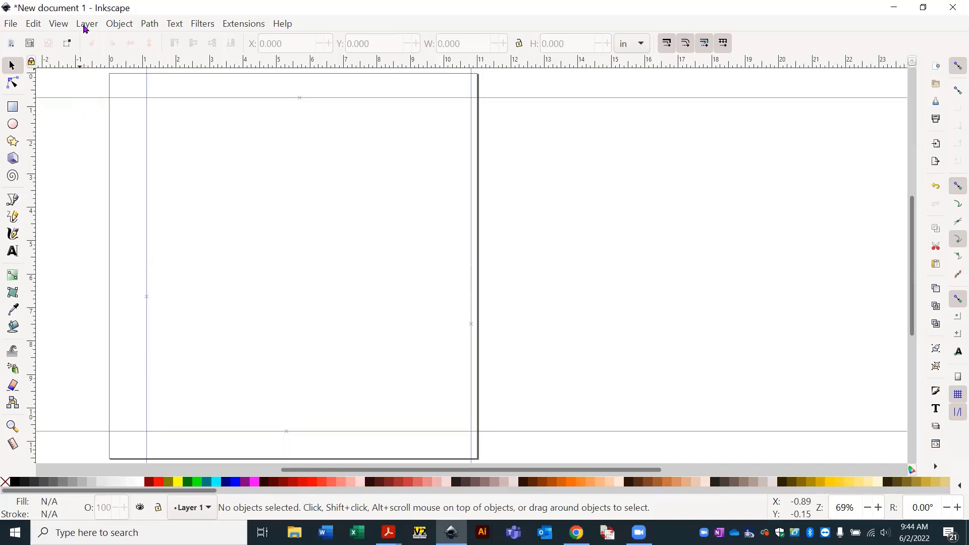
Show the document's layers in a widened list and rename Layer 1 as "shadow dots".
click(86, 26)
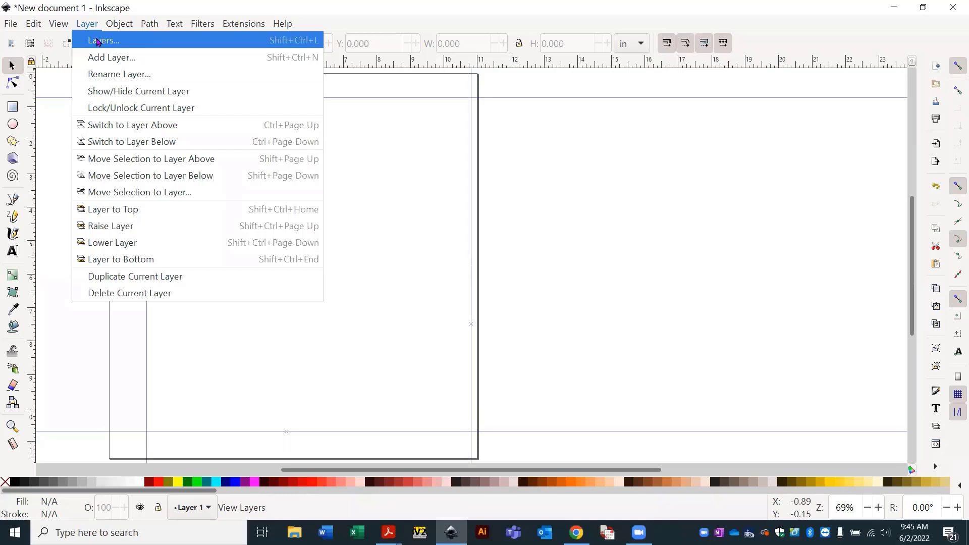
click(98, 42)
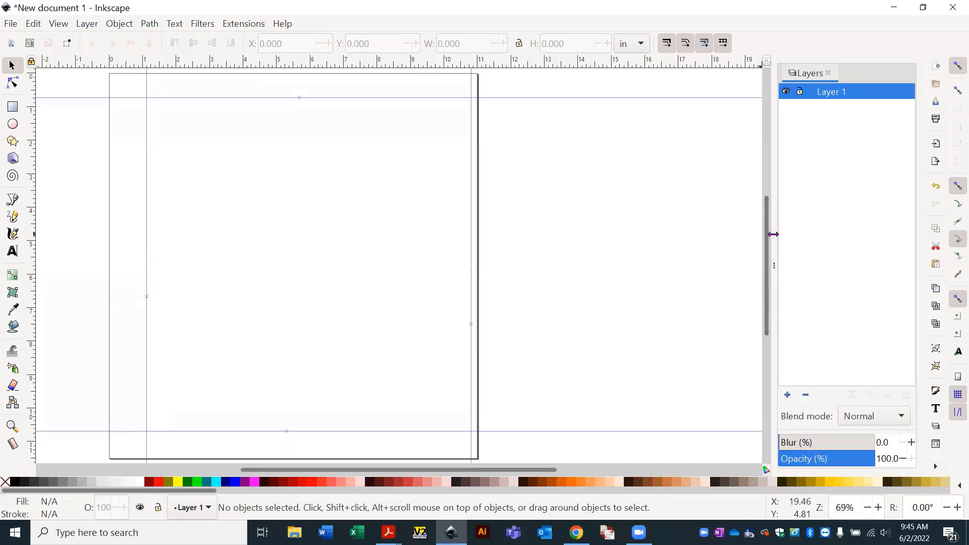
drag(773, 234, 676, 241)
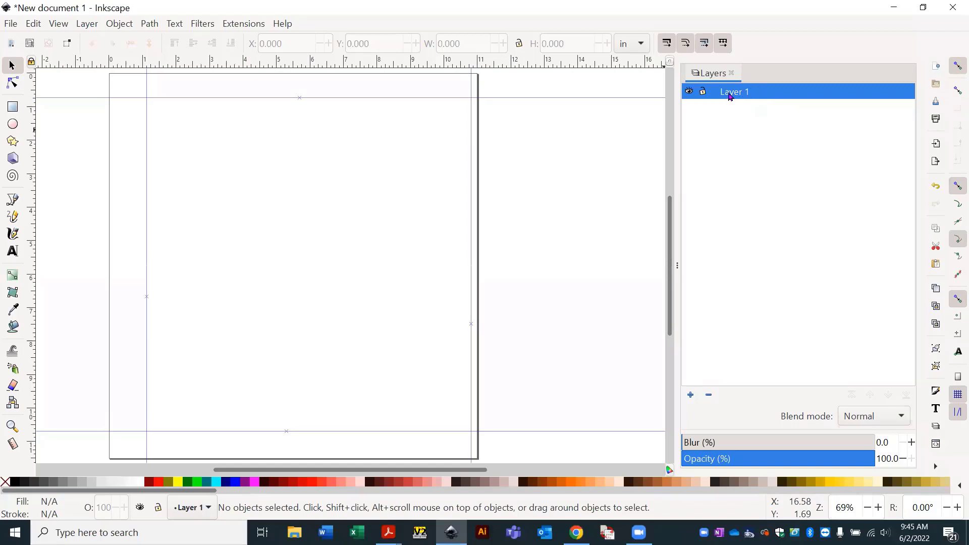
right_click(730, 97)
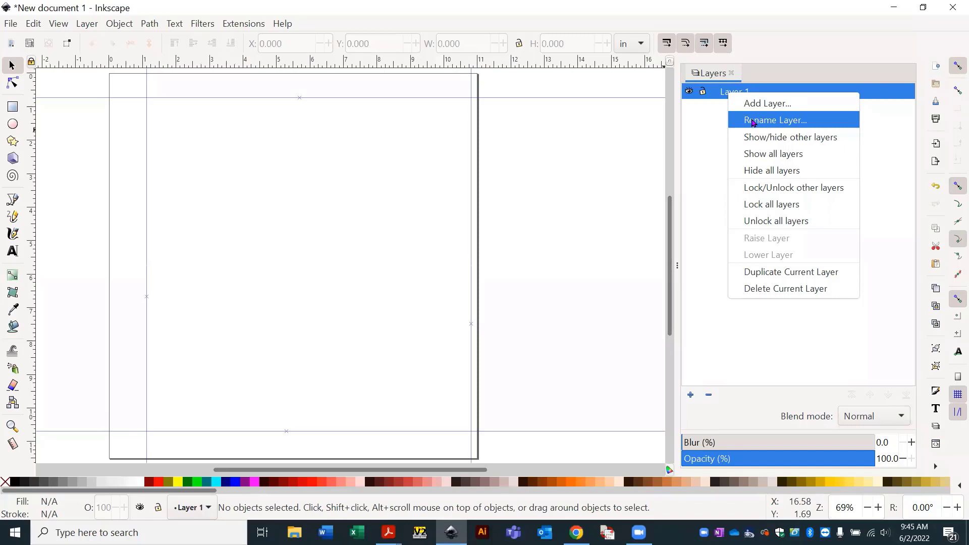
click(752, 121)
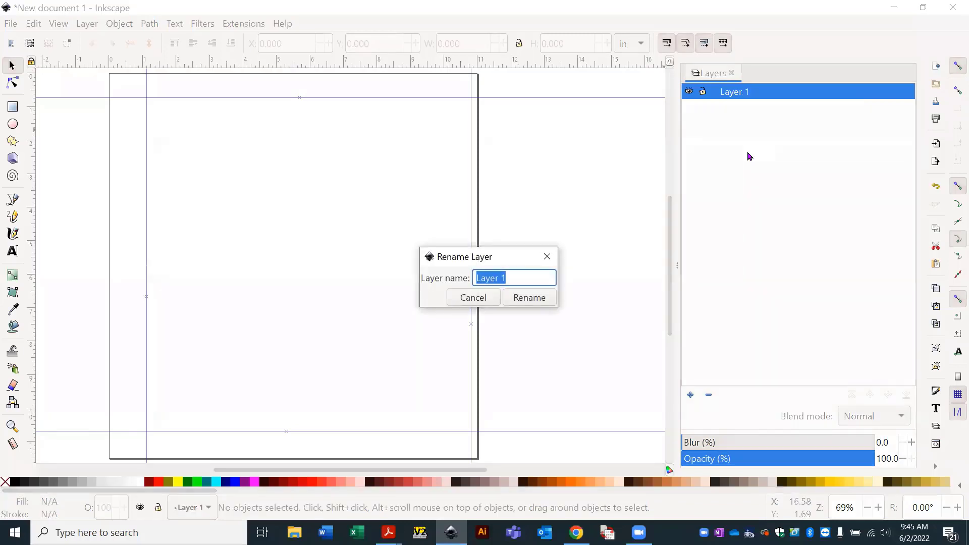
text(shadow dots)
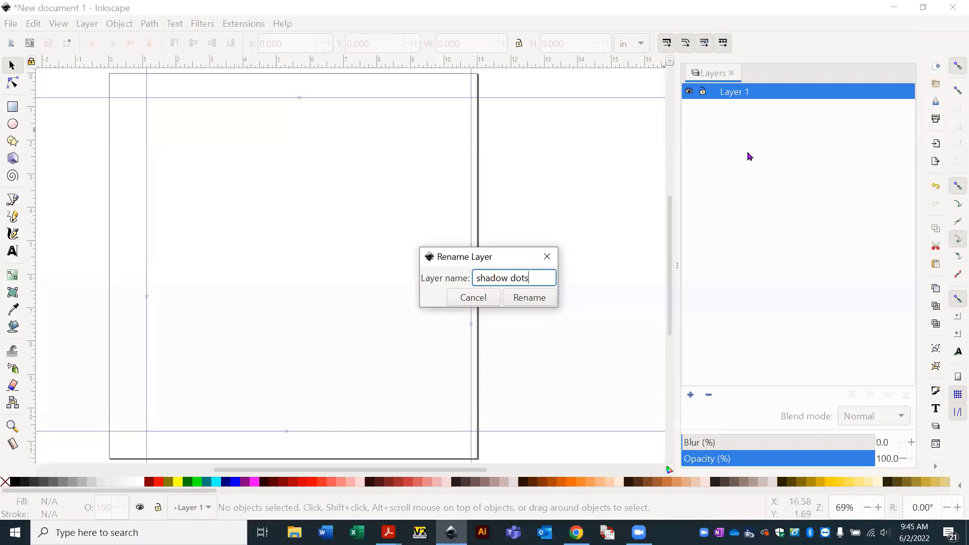
click(521, 299)
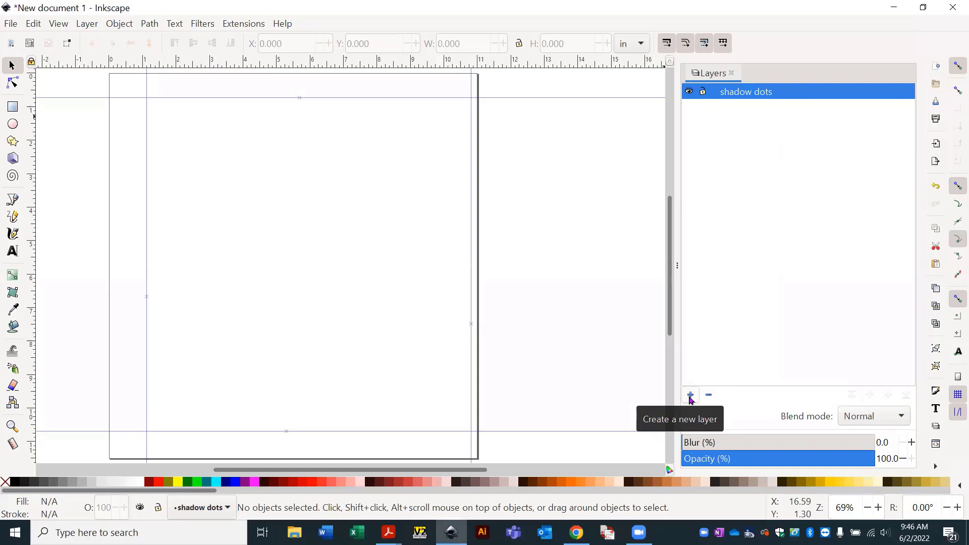
Add a new layer named "print page" above the shadow dots layer.
click(690, 398)
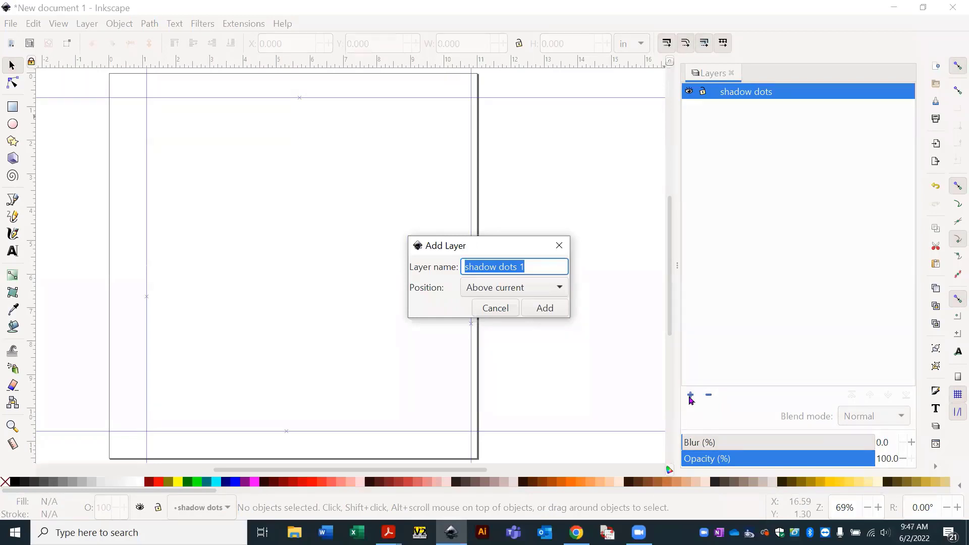
text(prin)
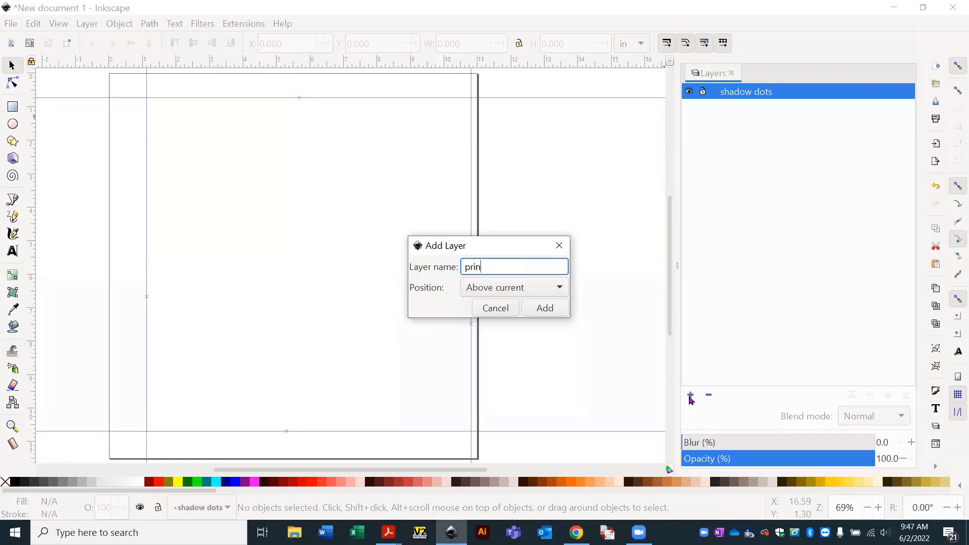
text(t page)
click(545, 310)
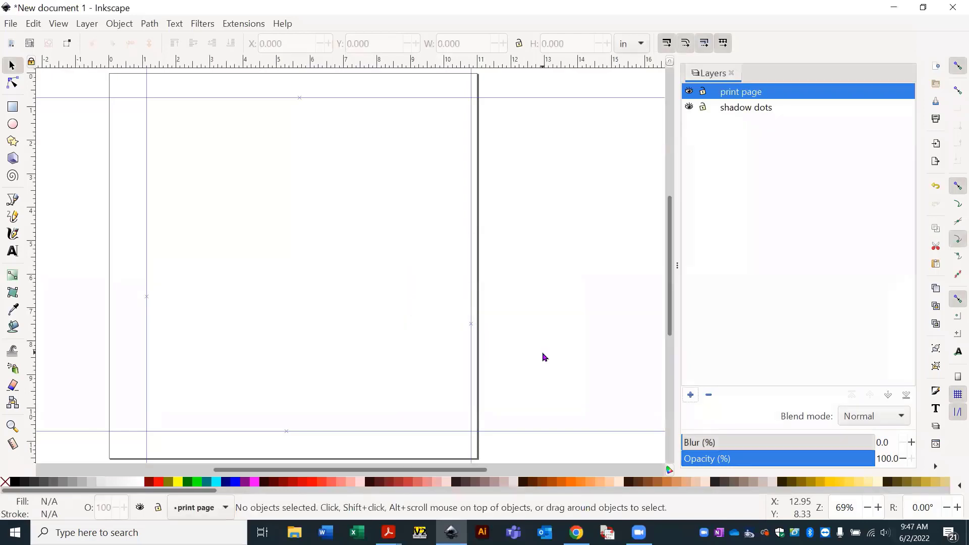
Add a new layer named "braille text" above the print page layer.
click(691, 395)
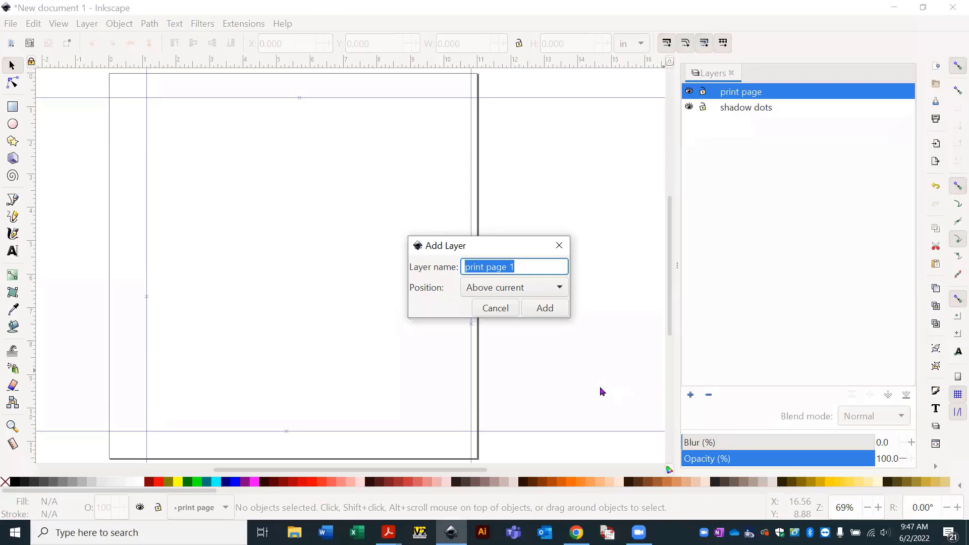
text(braille)
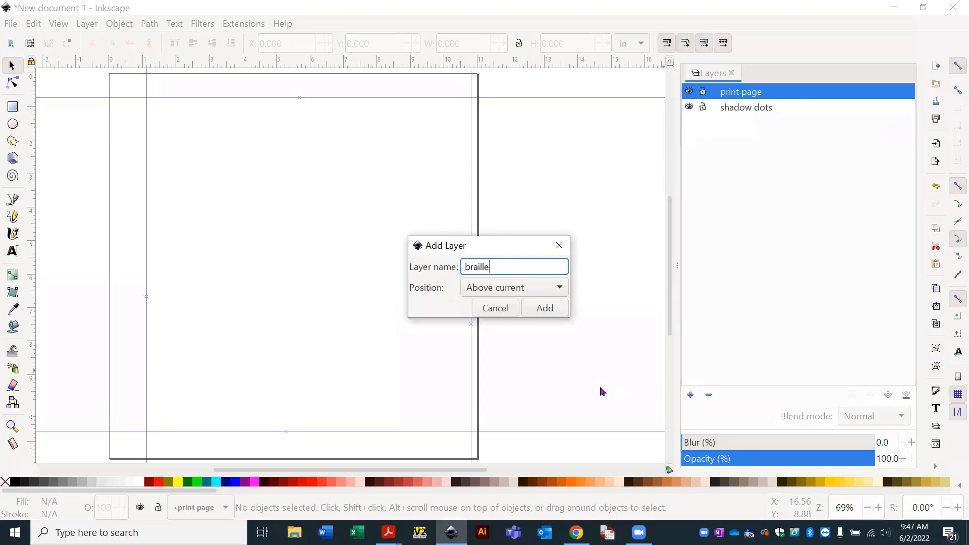
text( text)
key(Return)
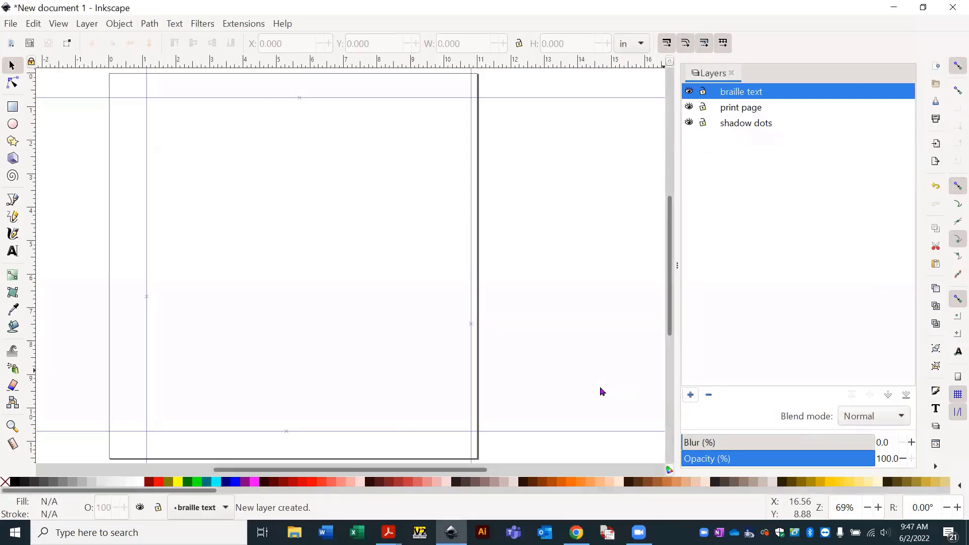
Add a new layer named "traced tactile" above the braille text layer.
key(ctrl+shift+n)
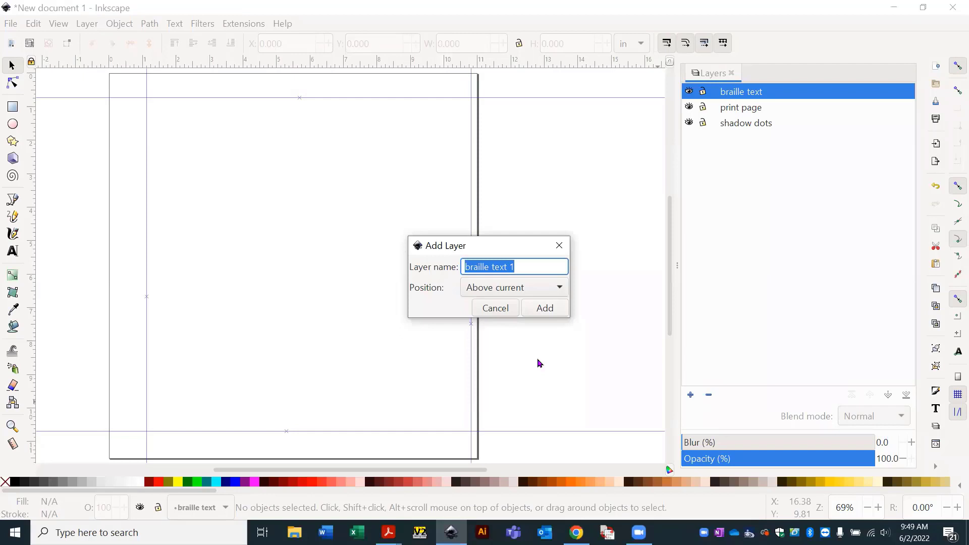
text(tr)
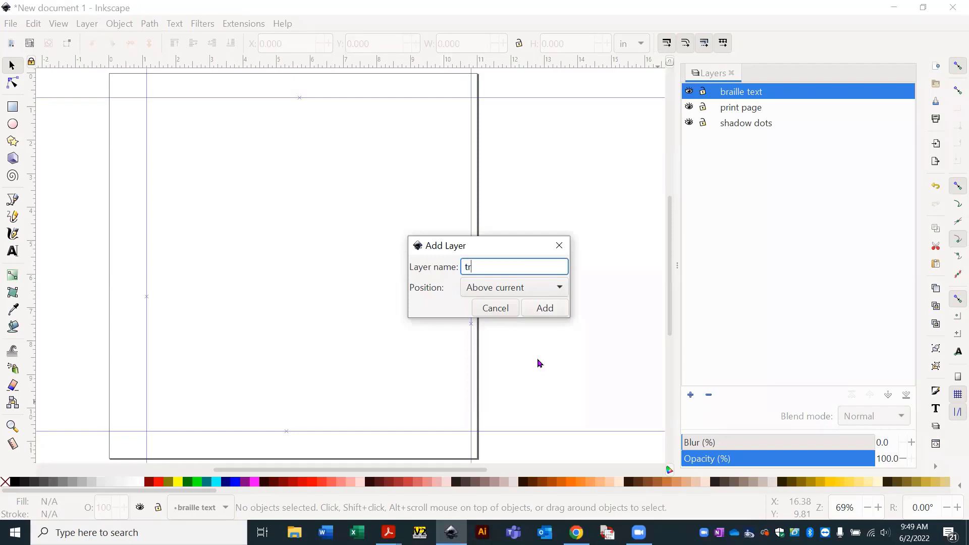
text(aced tactile)
click(557, 312)
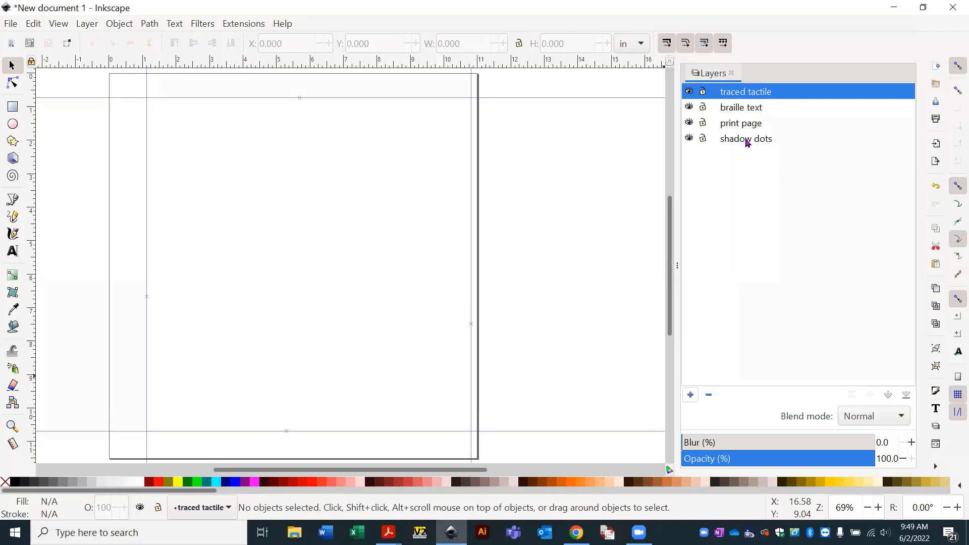
Raise the shadow dots layer to the top of the stack and the braille text layer above traced tactile.
right_click(746, 143)
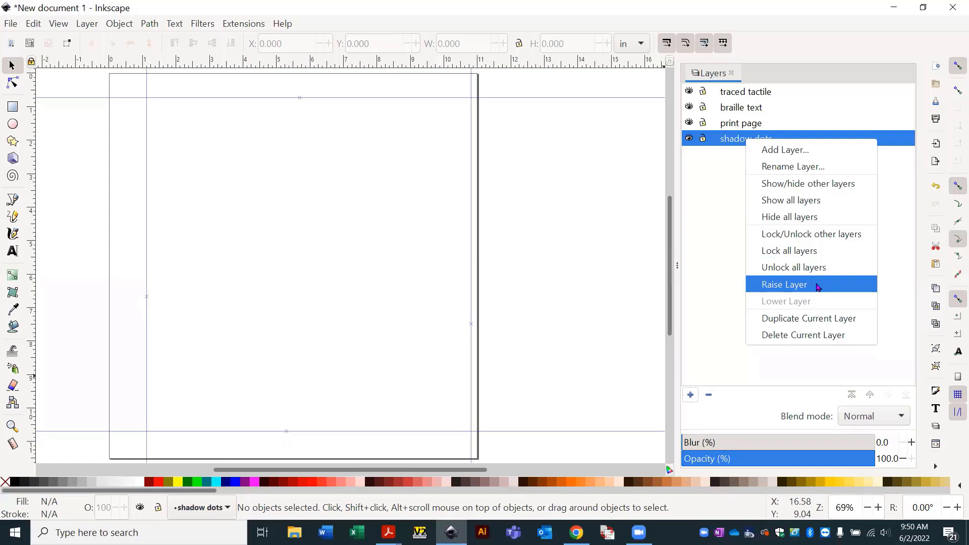
click(818, 286)
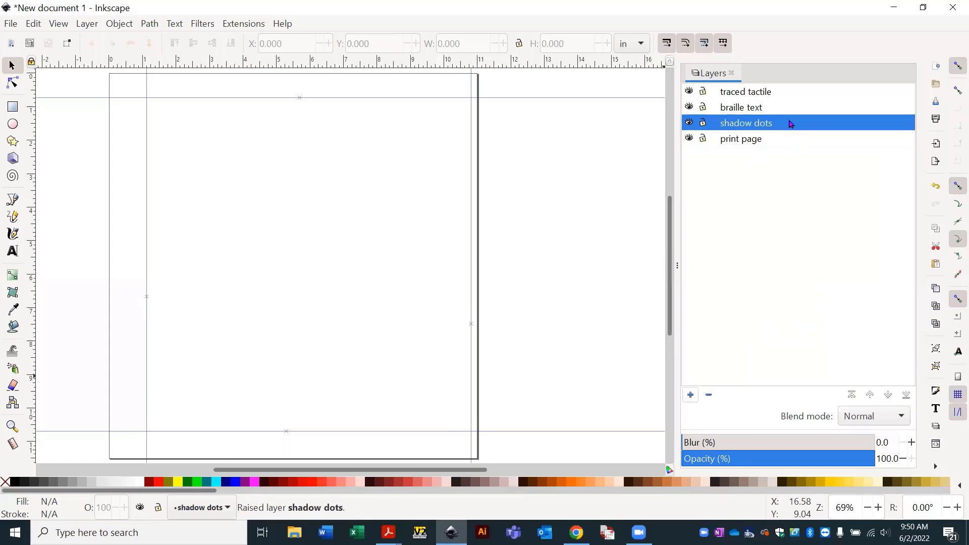
right_click(790, 124)
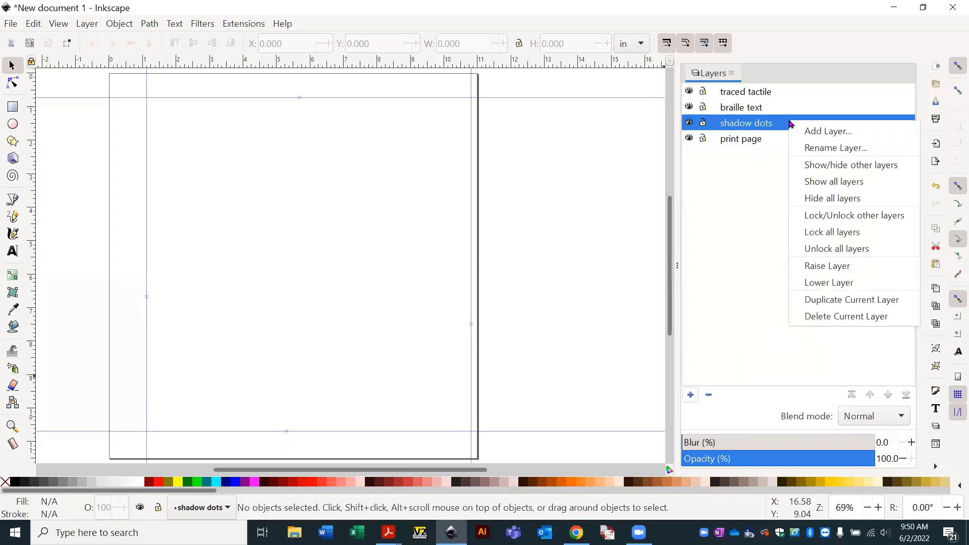
click(816, 268)
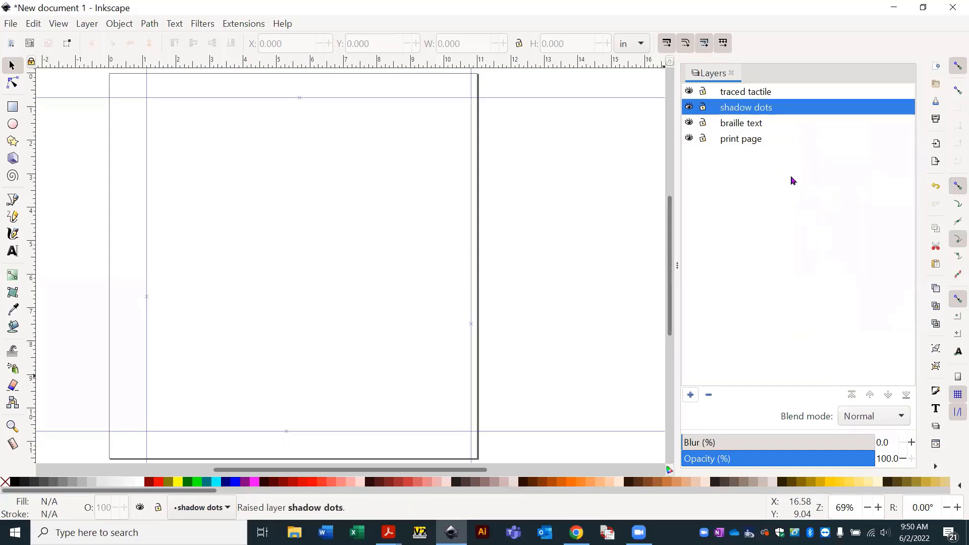
right_click(789, 111)
click(822, 254)
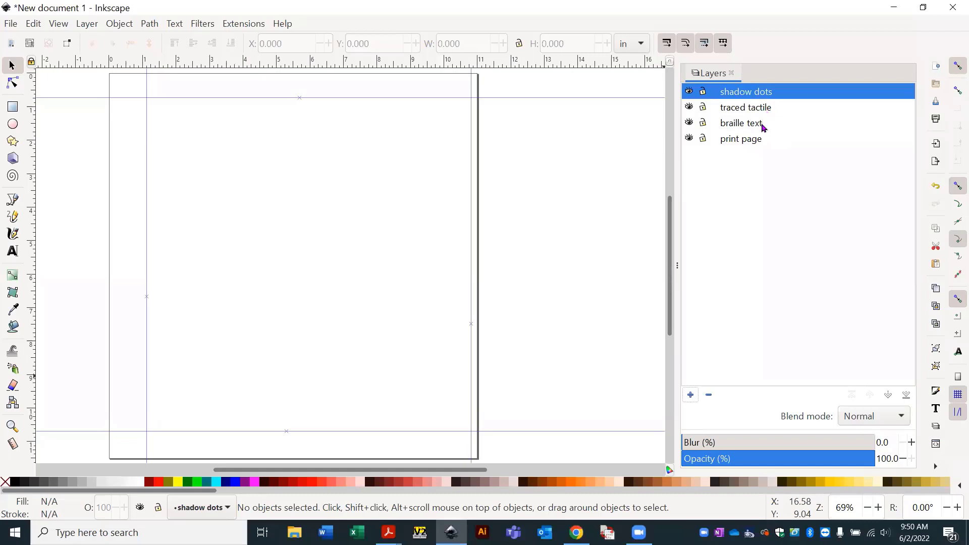
right_click(763, 127)
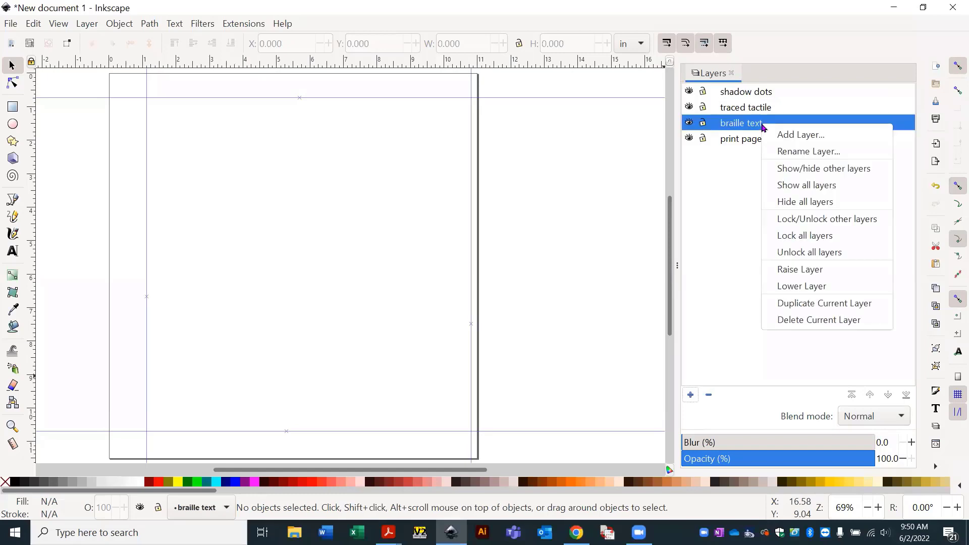
click(782, 269)
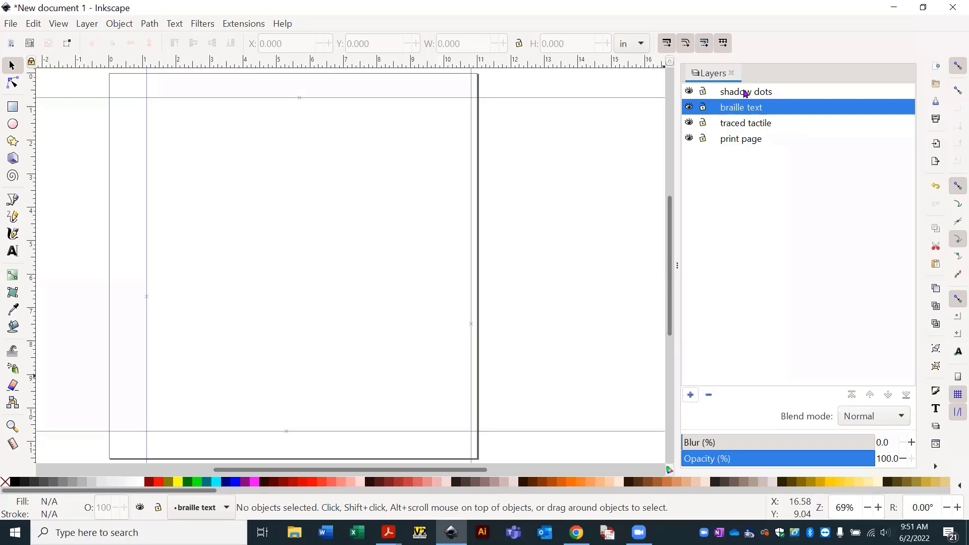
Make the shadow dots layer active and open the text and font settings with the Text tool.
click(745, 94)
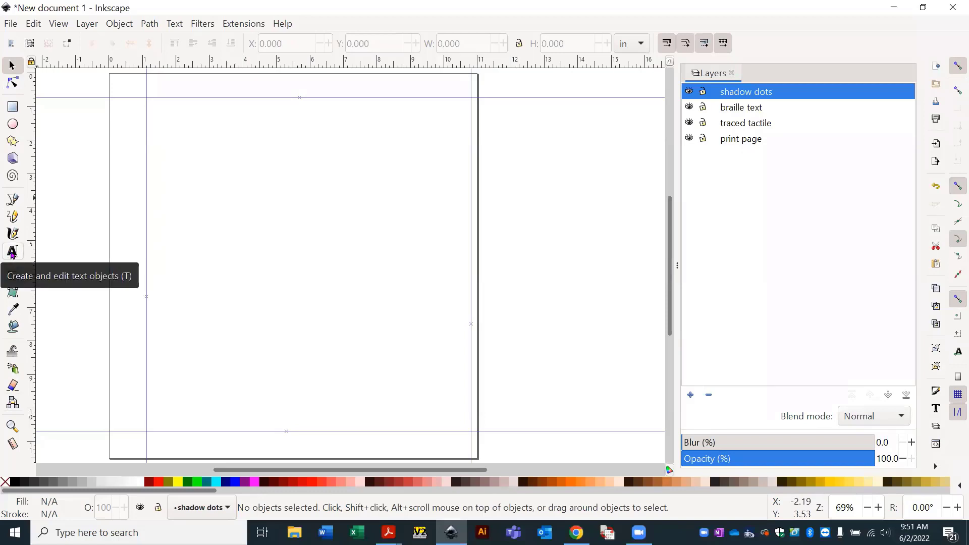
click(12, 253)
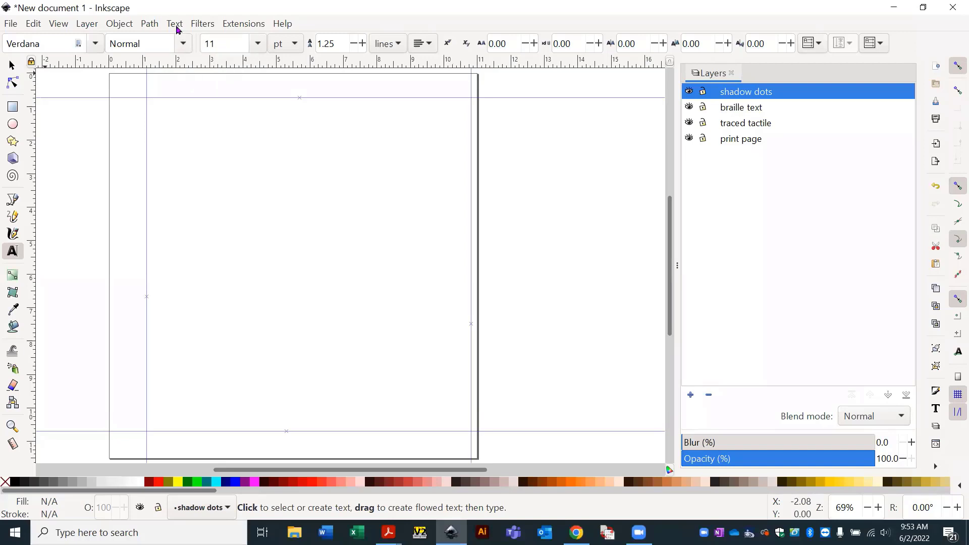
click(175, 24)
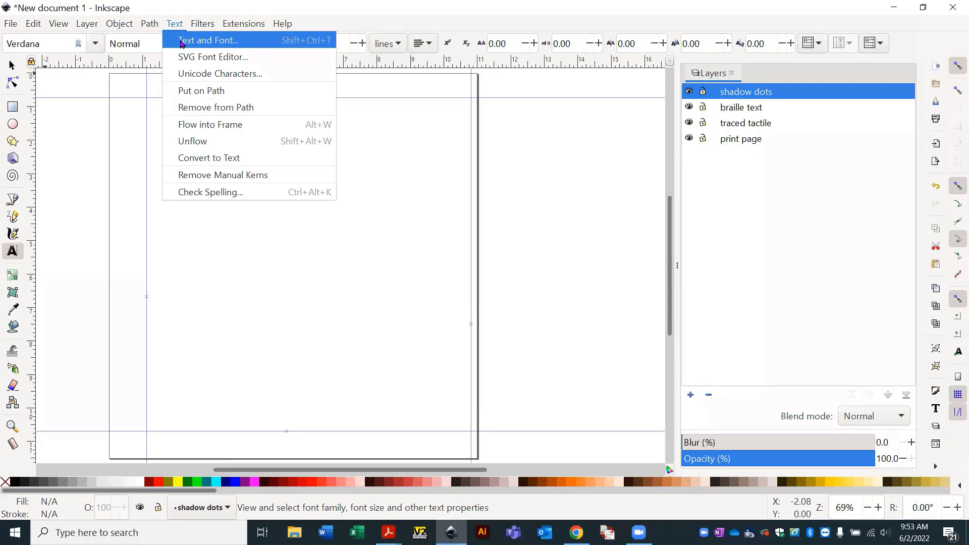
click(182, 44)
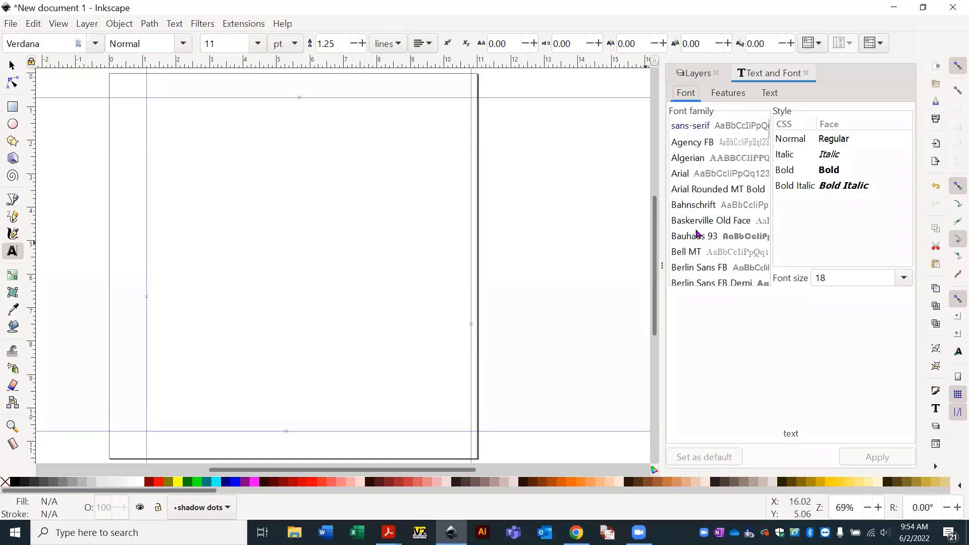
Choose Swell Braille as the font family.
scroll(696, 226, down, 10)
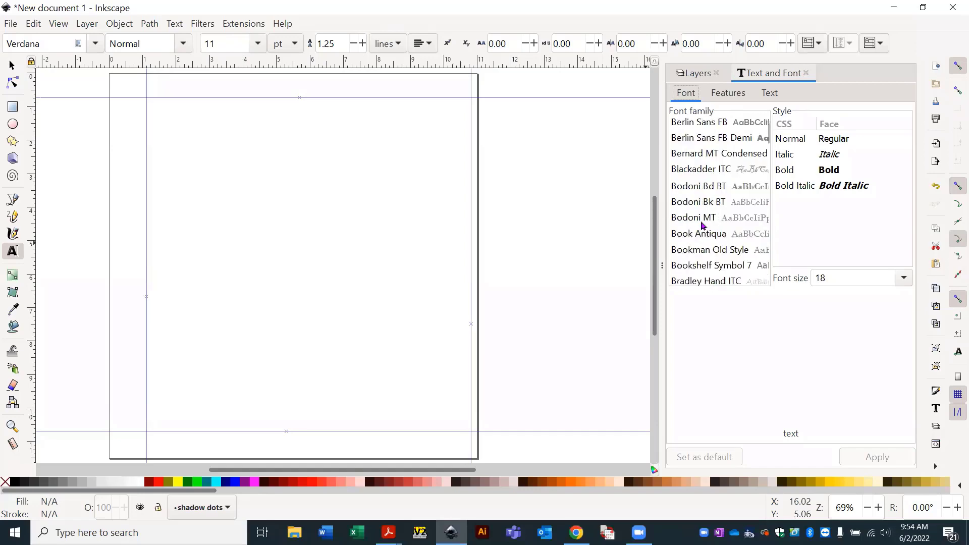
scroll(705, 226, down, 15)
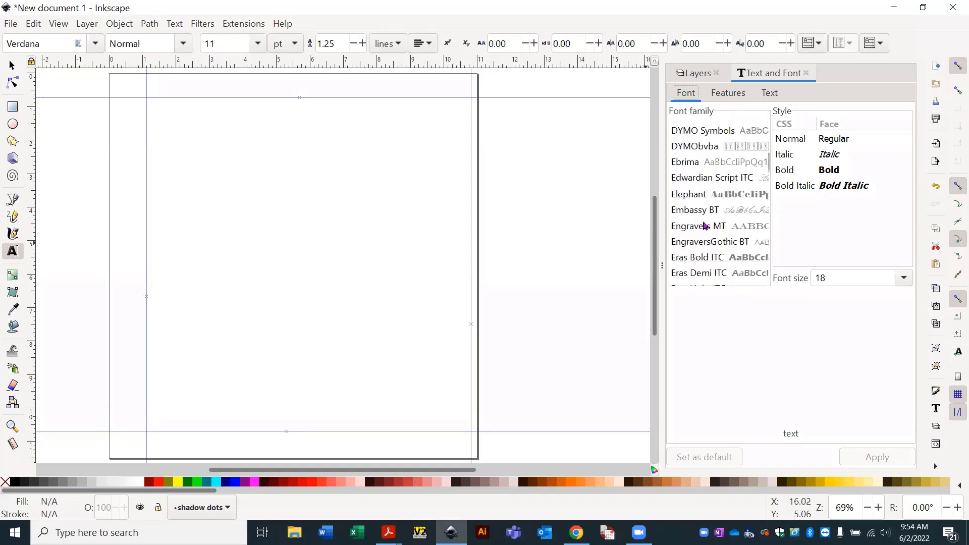
scroll(705, 226, down, 15)
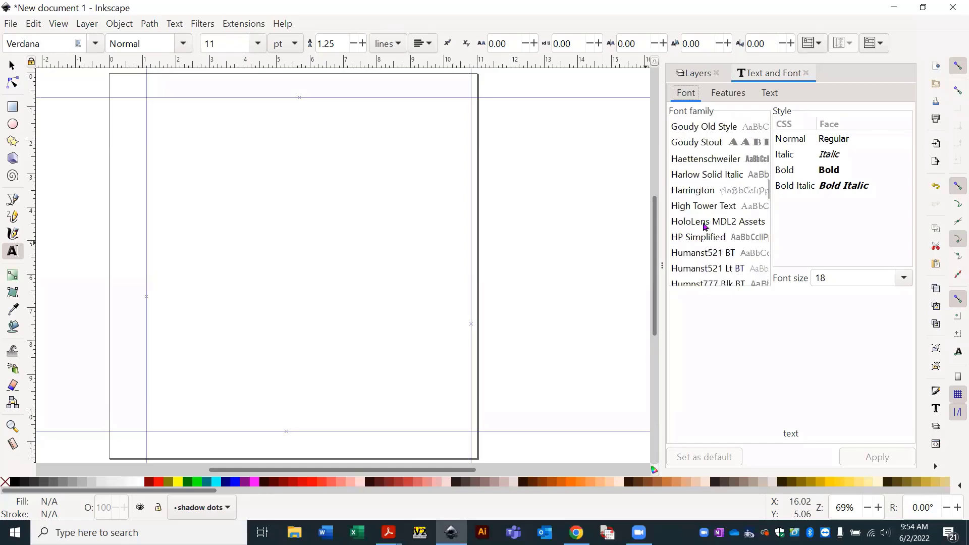
scroll(705, 226, down, 15)
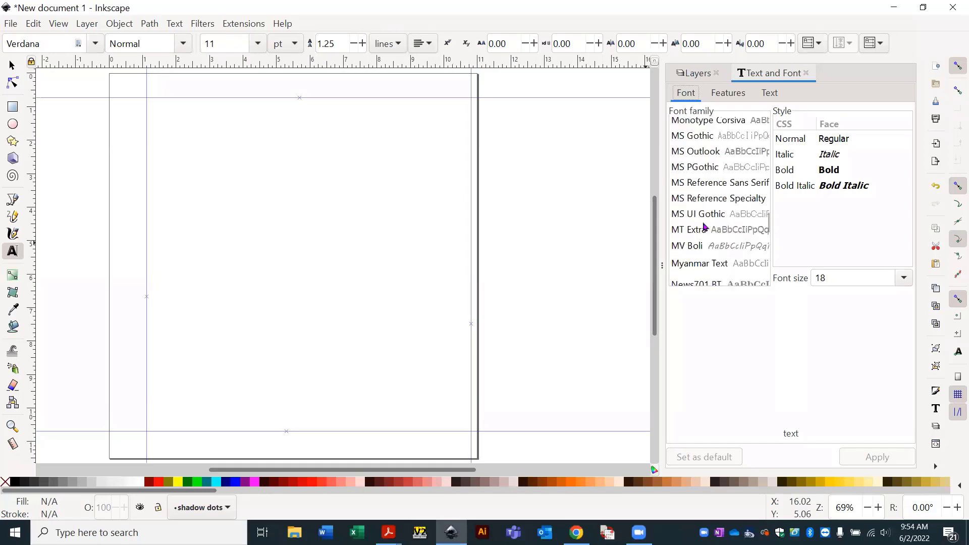
scroll(705, 226, down, 4)
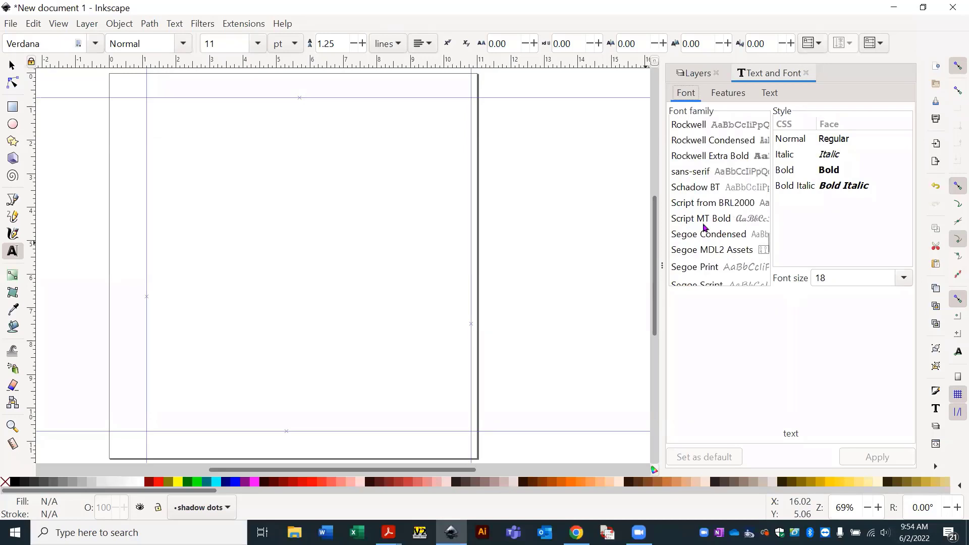
scroll(705, 227, down, 7)
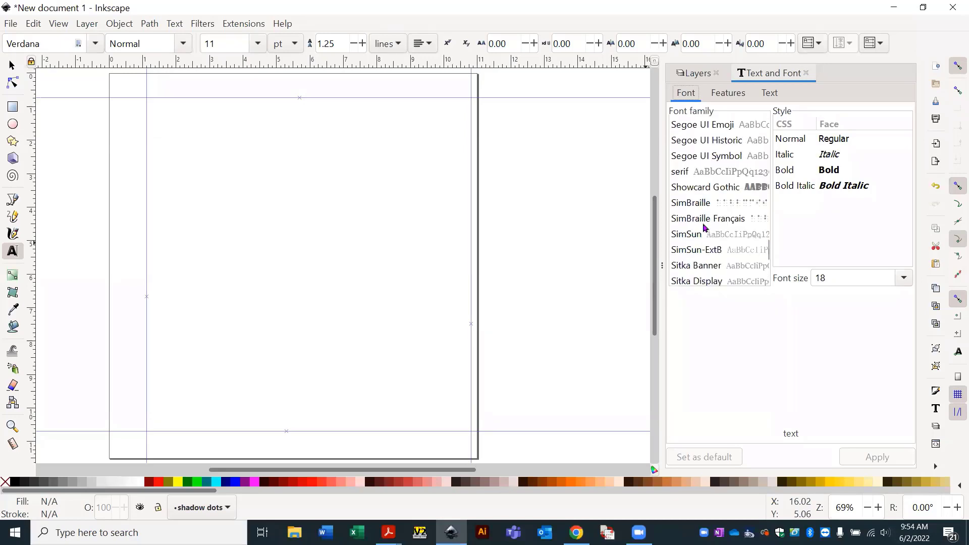
scroll(705, 224, down, 2)
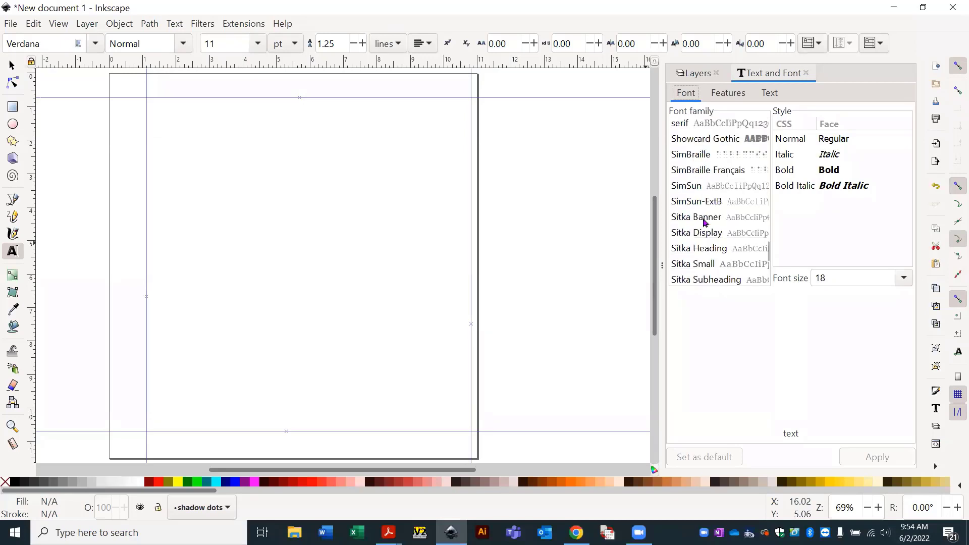
scroll(705, 198, down, 1)
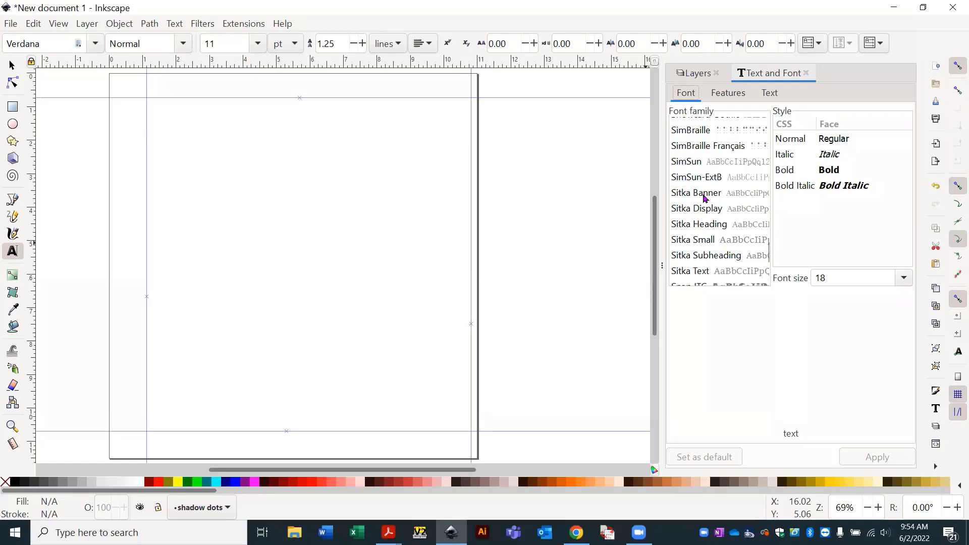
scroll(706, 199, down, 1)
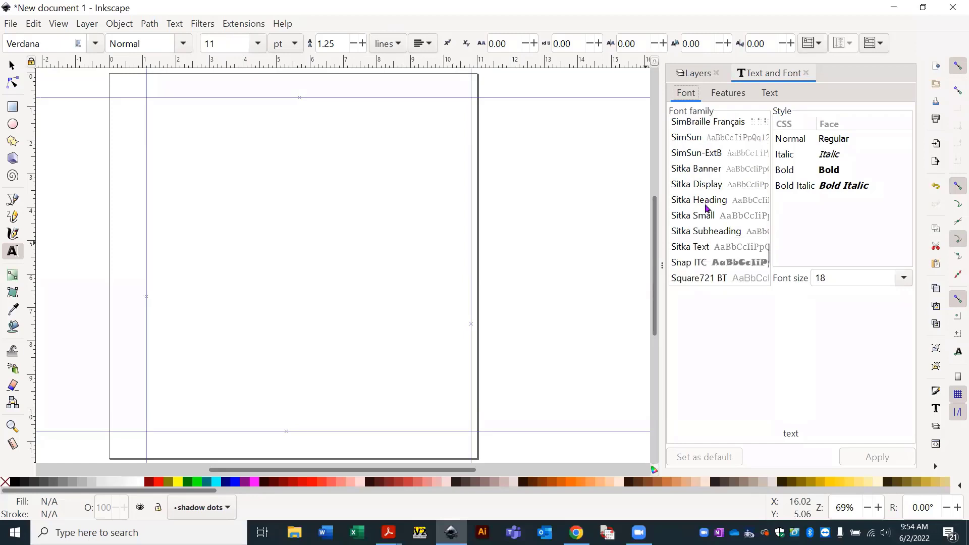
scroll(706, 210, down, 2)
scroll(706, 209, down, 1)
scroll(706, 209, down, 1)
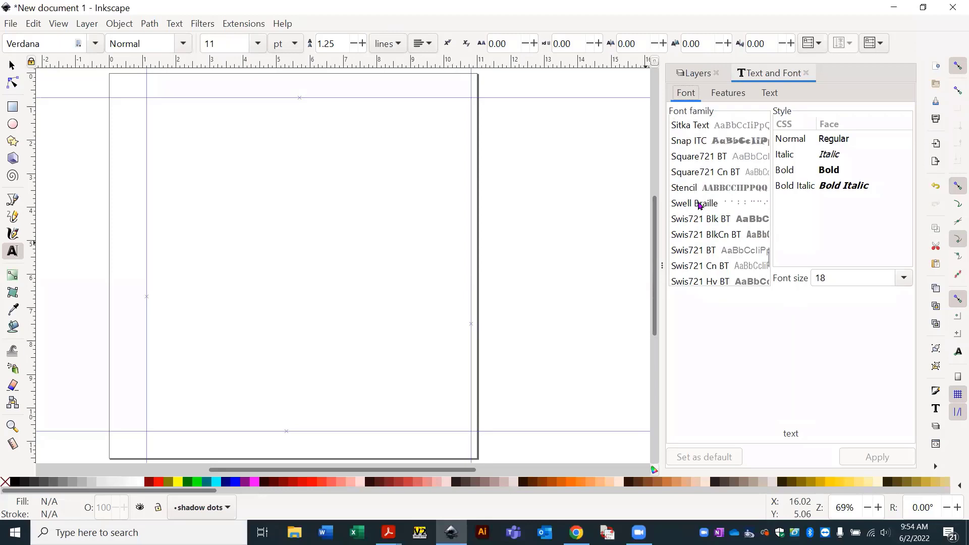
click(699, 204)
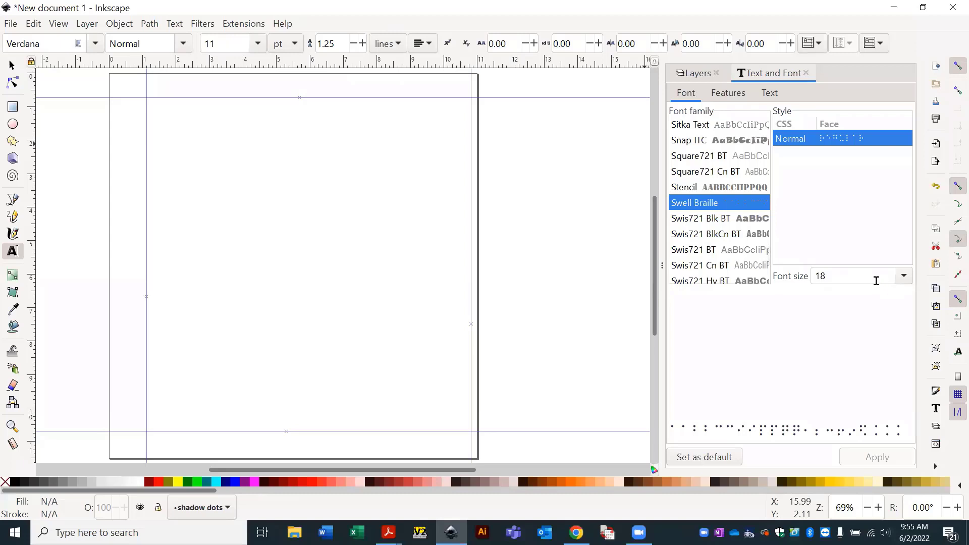
Set the Swell Braille font size to 24 and save these font settings as the default.
click(904, 277)
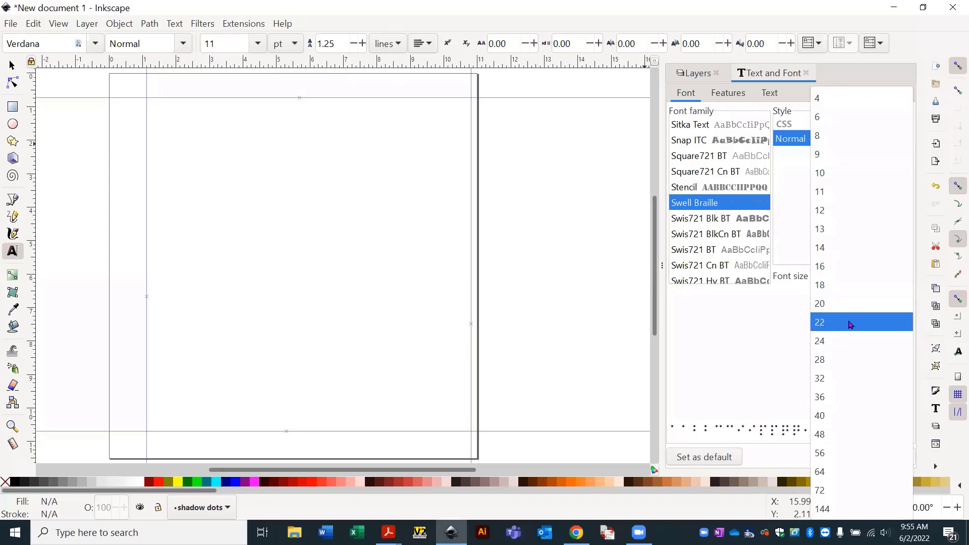
click(838, 340)
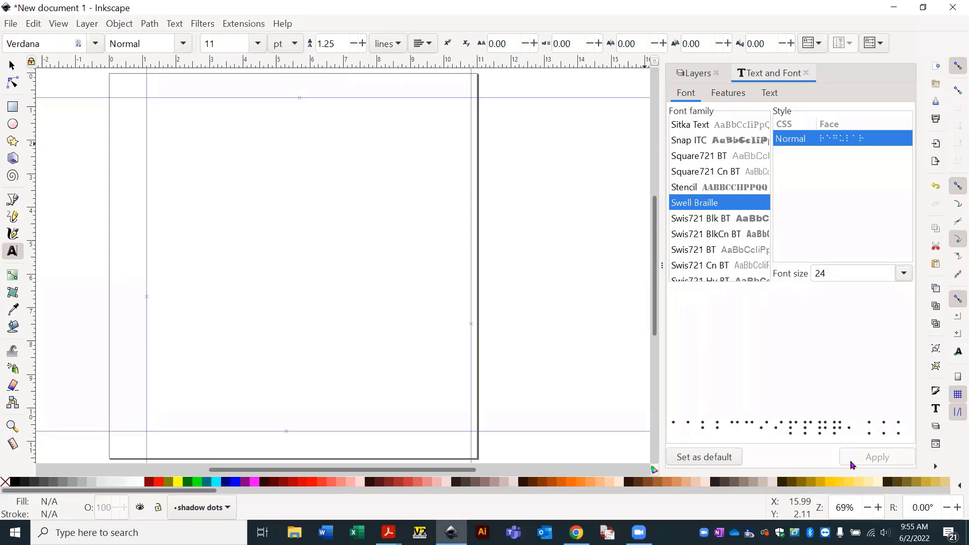
click(707, 460)
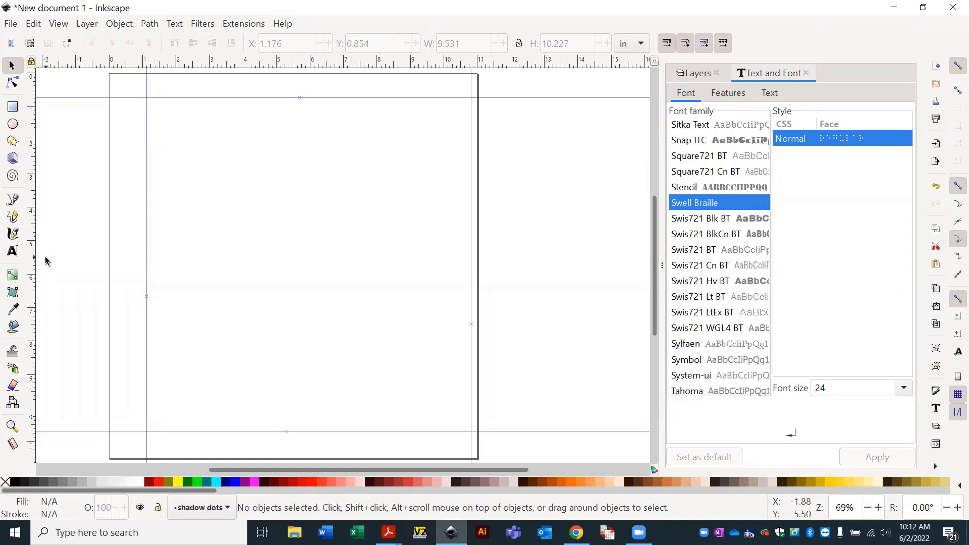
Fill the area inside the margin guides with rows of full braille cells using = characters, completing the last row.
click(13, 251)
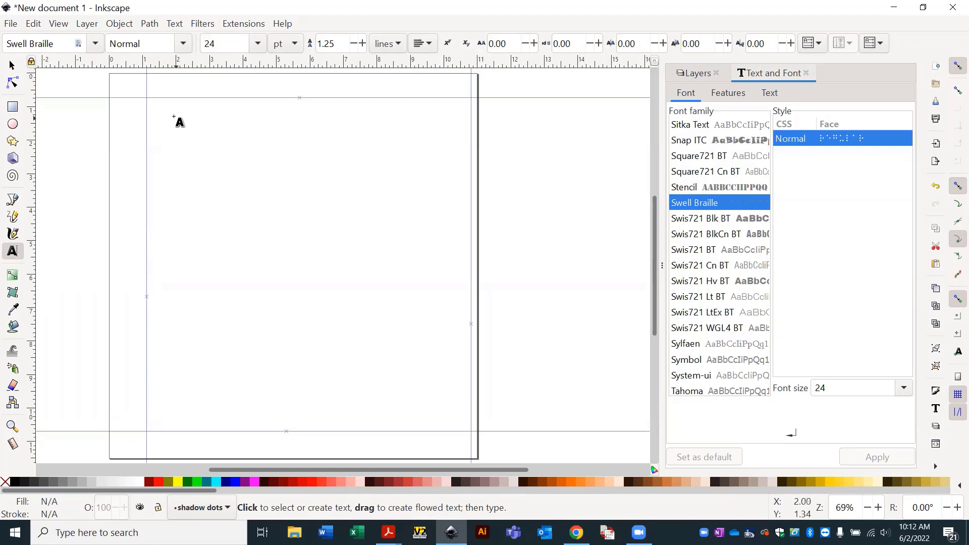
click(151, 105)
key(ctrl+z)
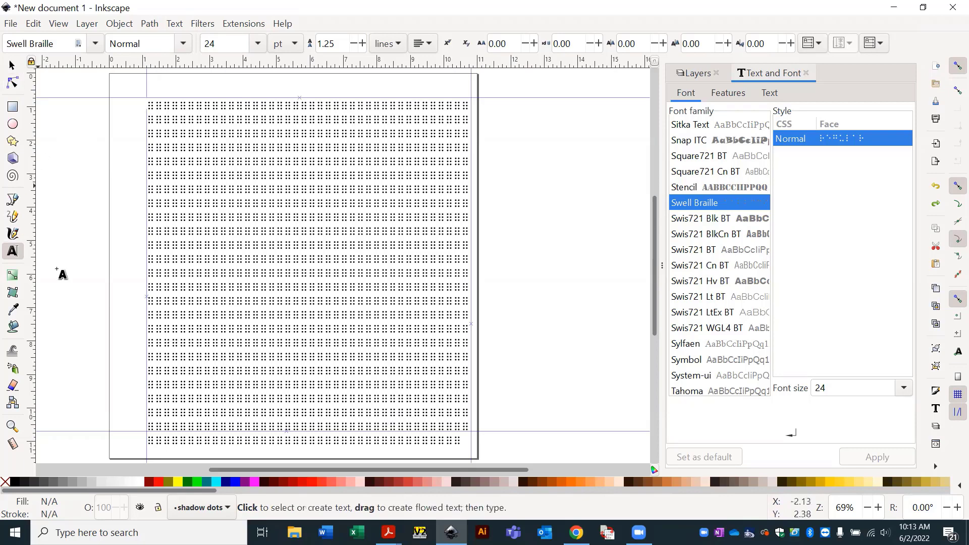
click(458, 439)
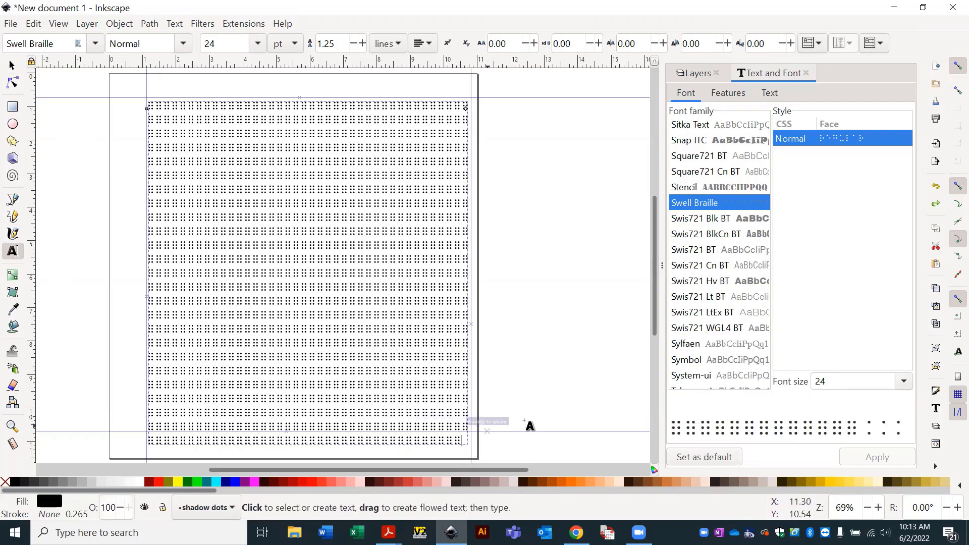
text(=)
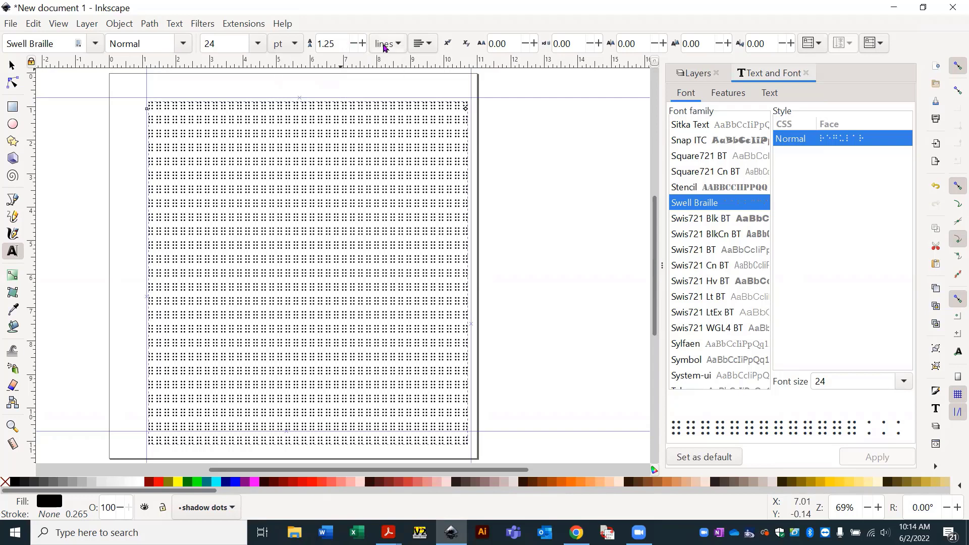
Set the line spacing of the braille cell block to 1.20 lines.
click(393, 47)
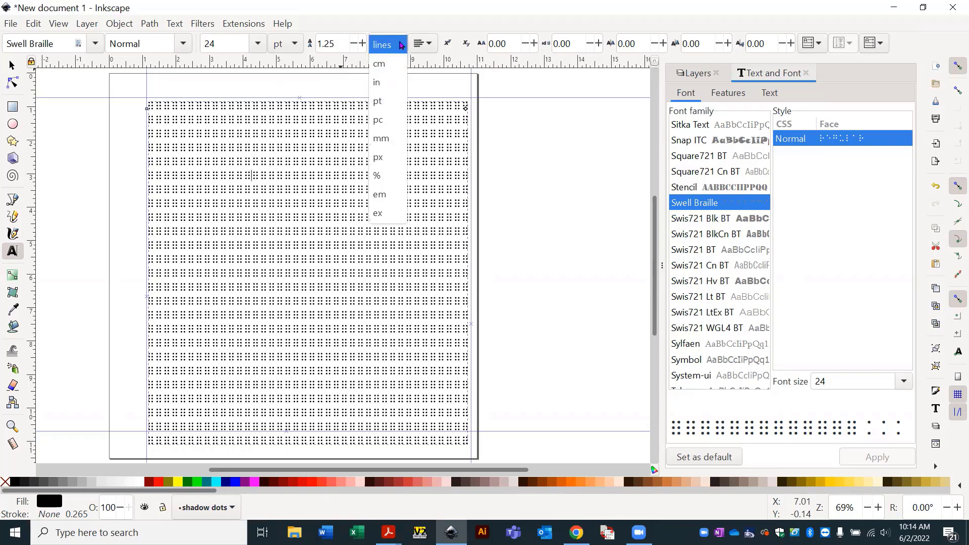
click(401, 45)
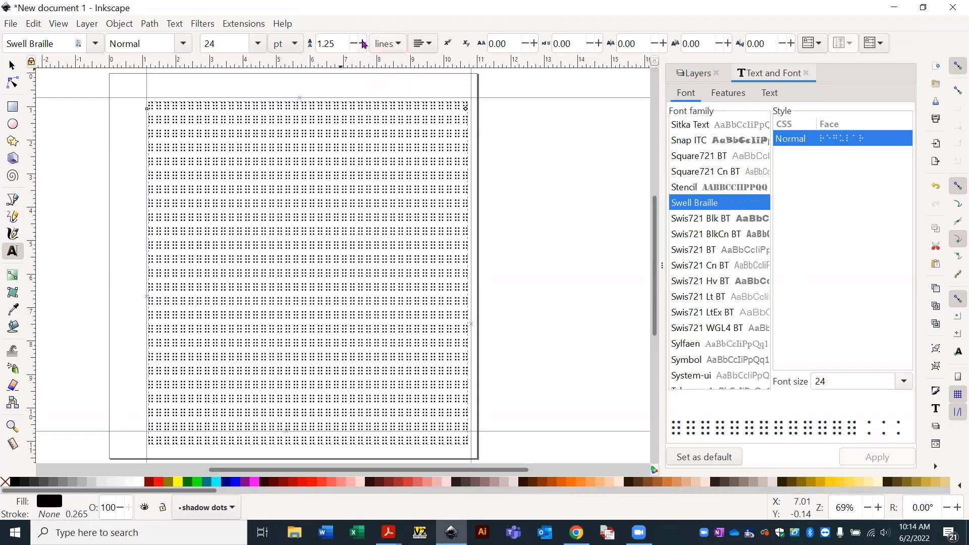
drag(338, 42, 312, 42)
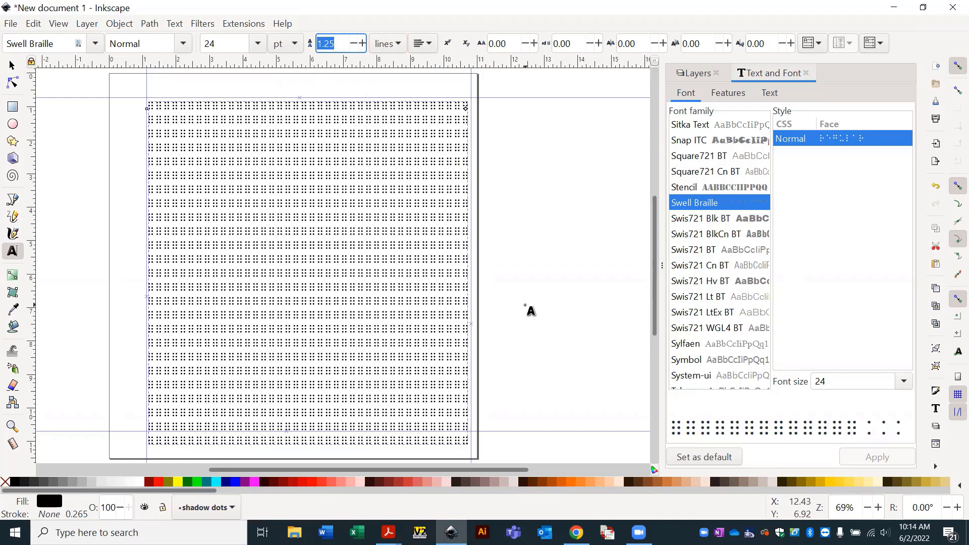
text(1.20)
key(Return)
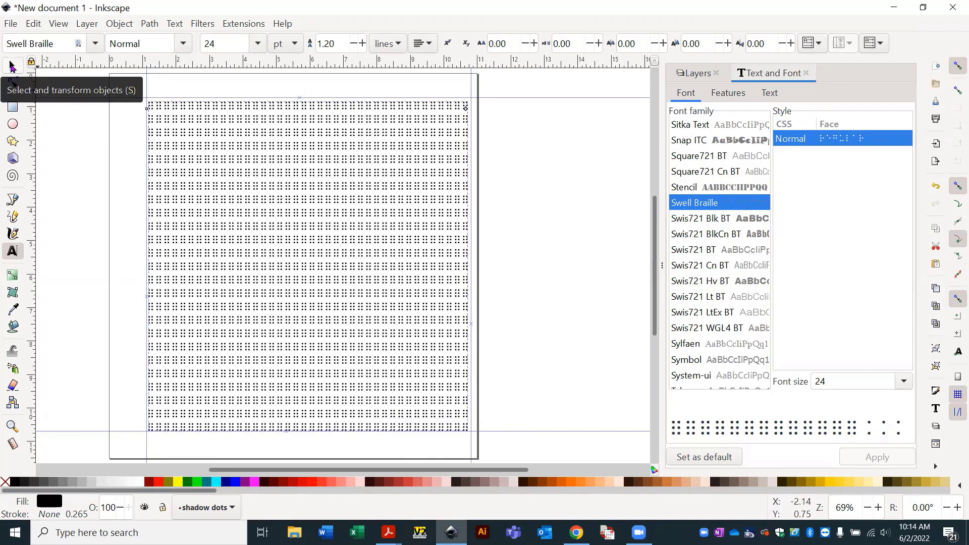
Nudge the braille cell block up in three small increments to a Y position of 0.792 in.
click(12, 66)
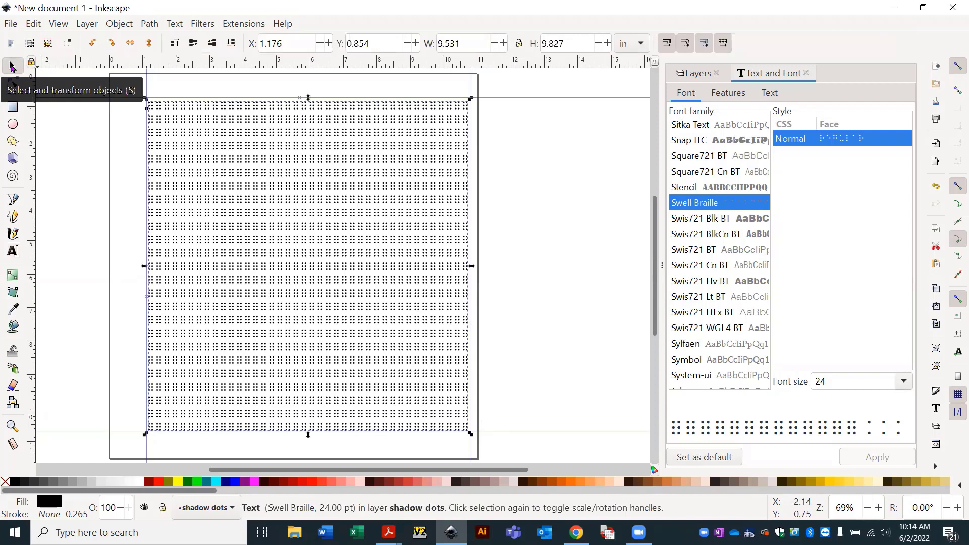
click(328, 263)
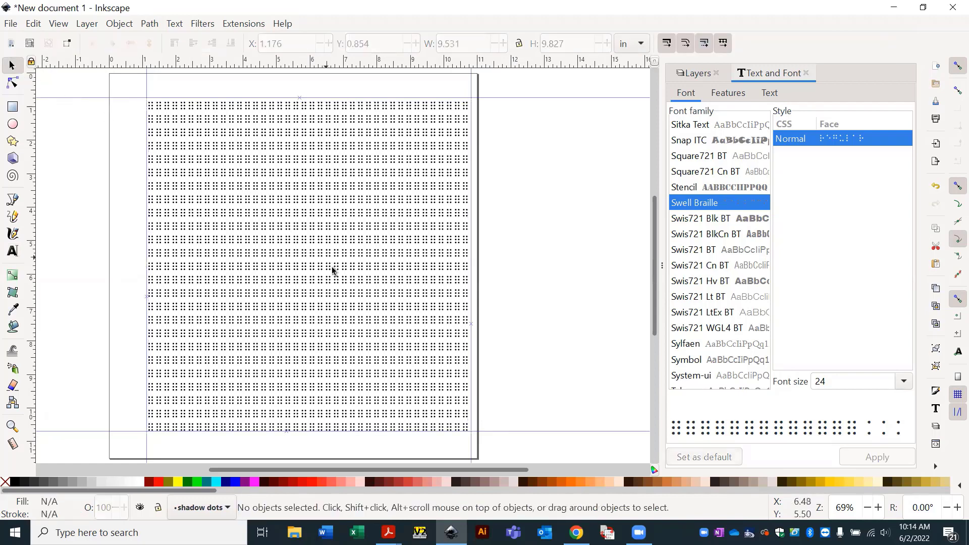
click(313, 273)
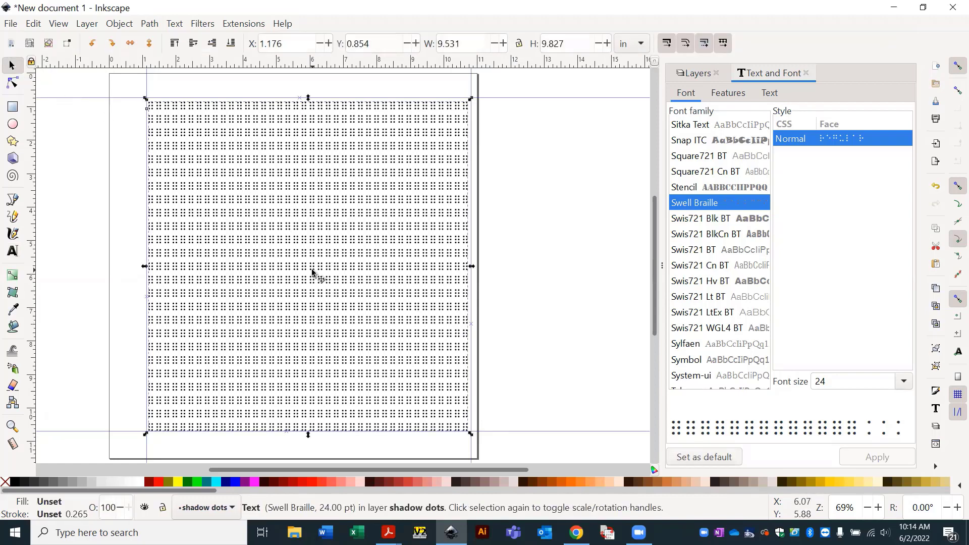
key(Up)
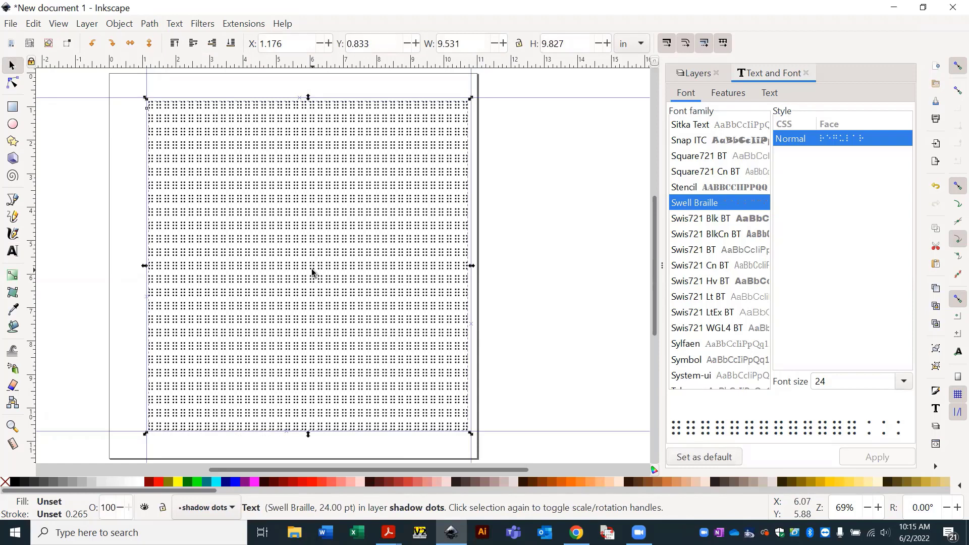
key(Up)
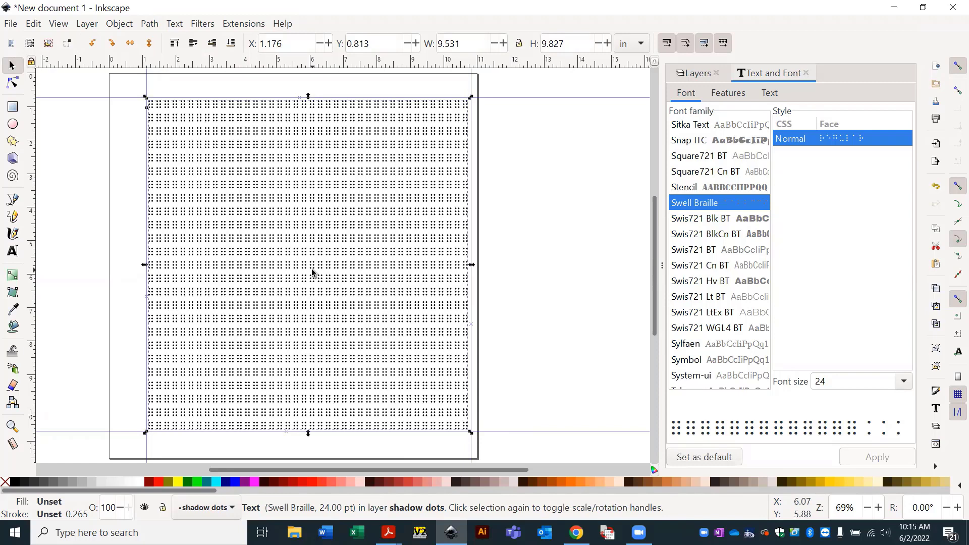
key(Up)
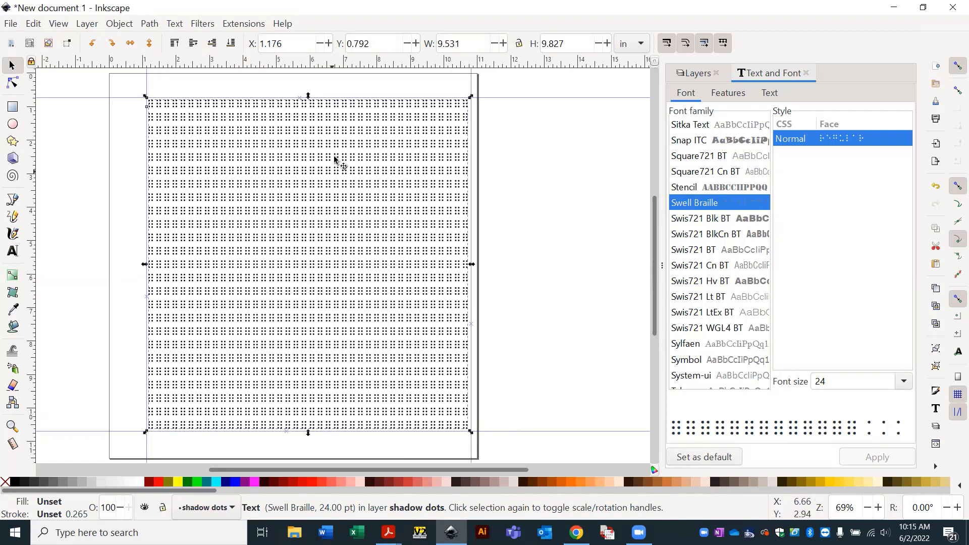
click(559, 227)
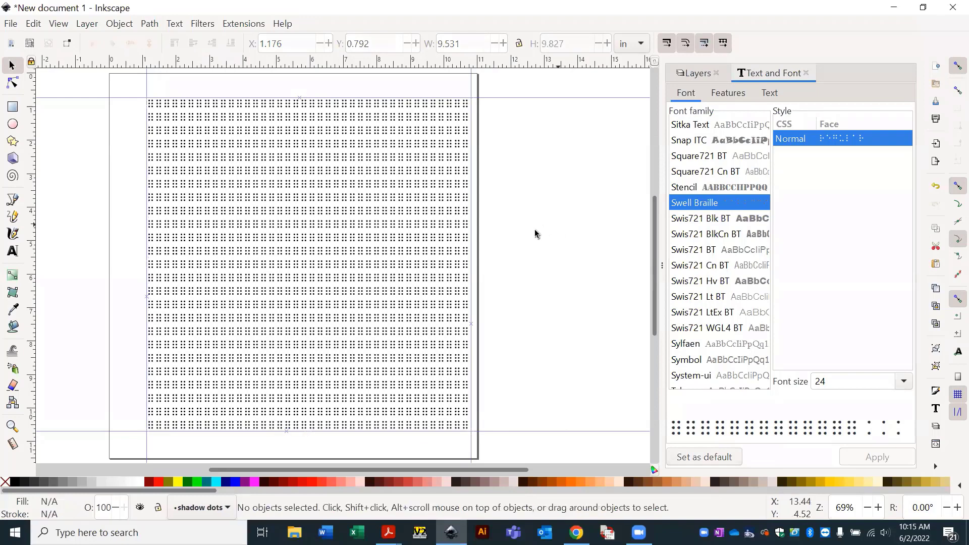
Select all the text in the braille cell block and set its fill to 40% Gray.
click(294, 267)
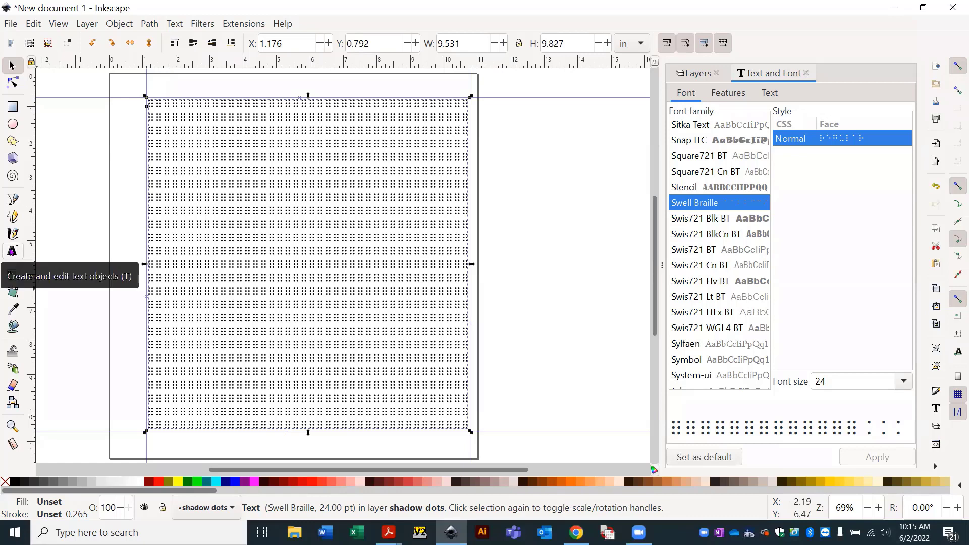
click(25, 253)
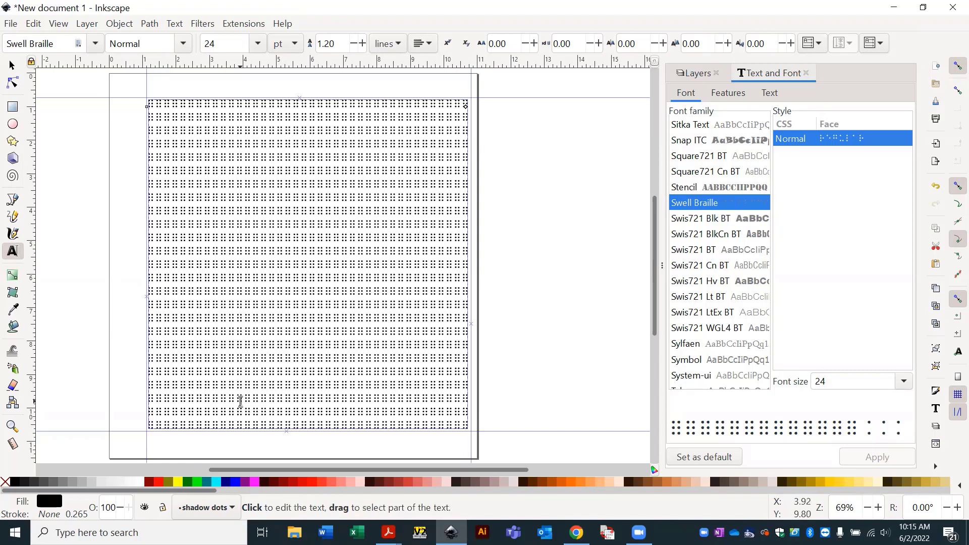
click(240, 402)
key(ctrl+a)
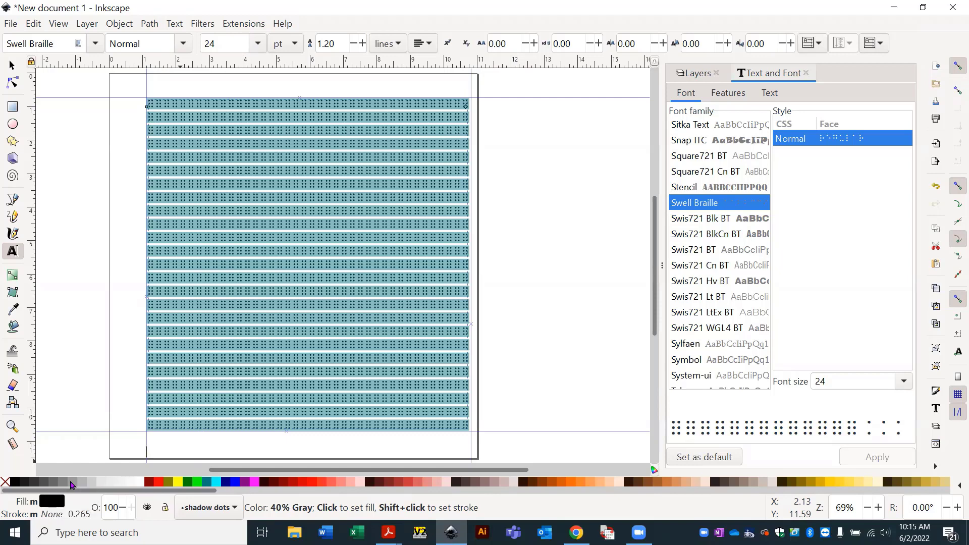
click(71, 484)
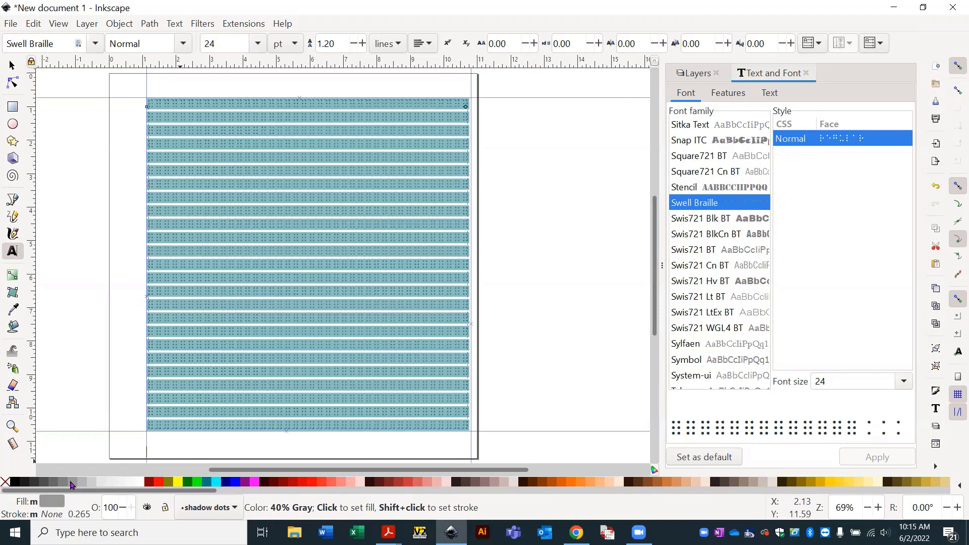
click(526, 377)
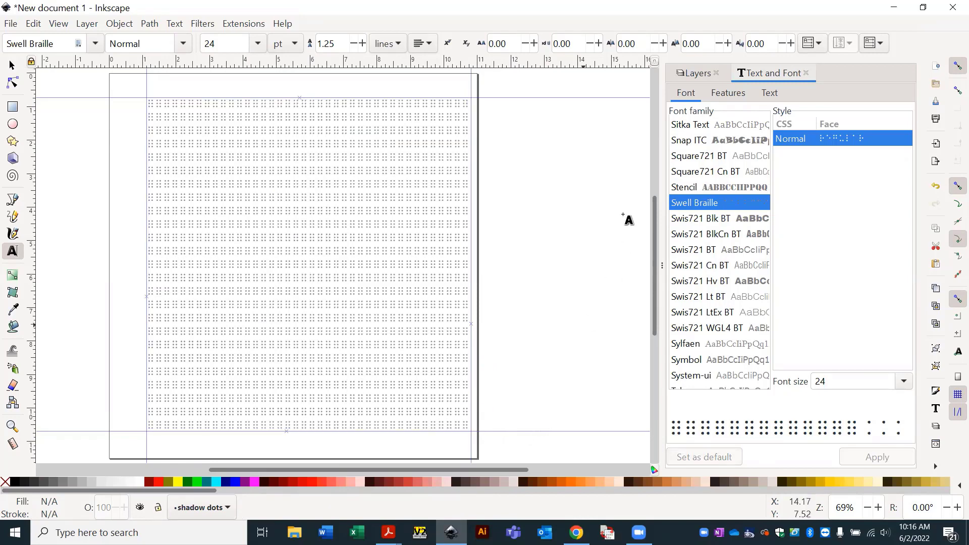
Lock the shadow dots layer and test the lock by trying to place text over the braille cells.
click(698, 76)
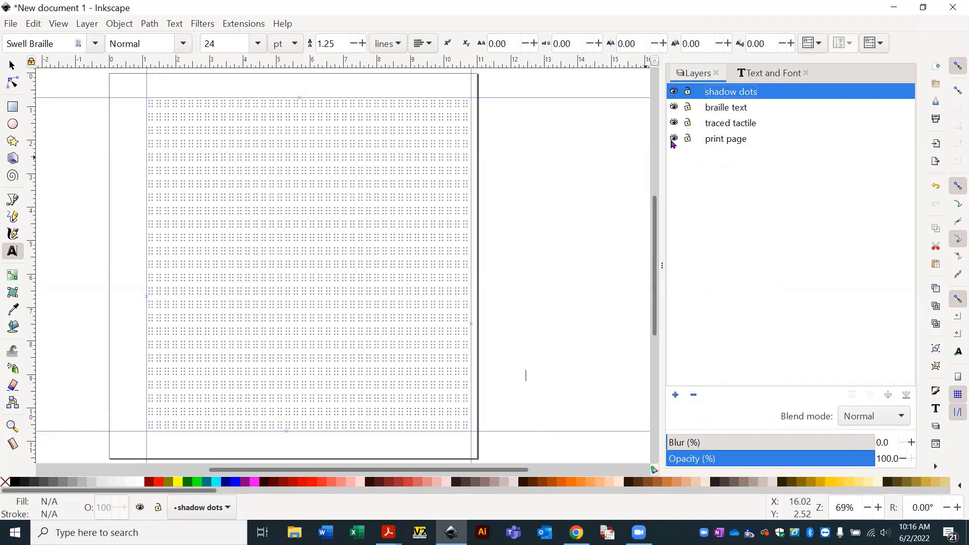
click(687, 92)
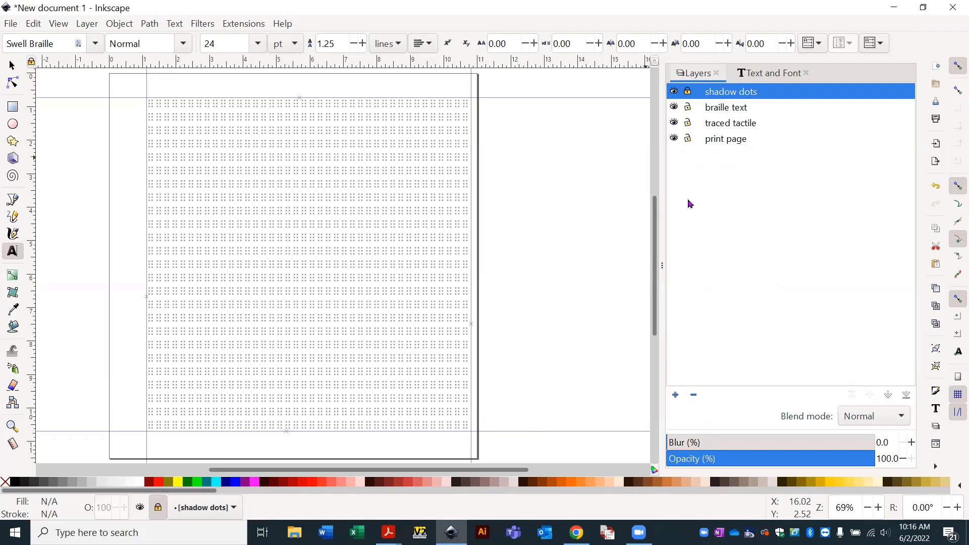
click(236, 186)
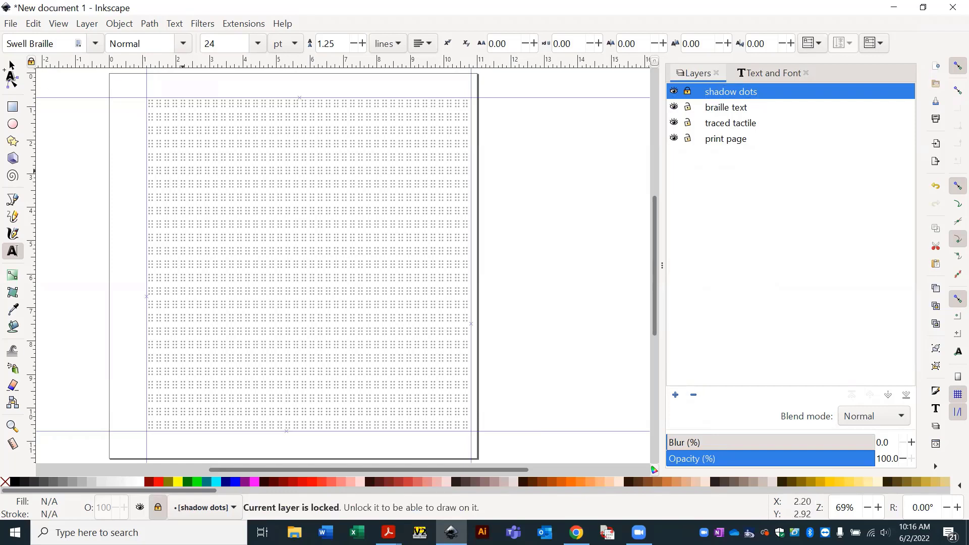
click(9, 66)
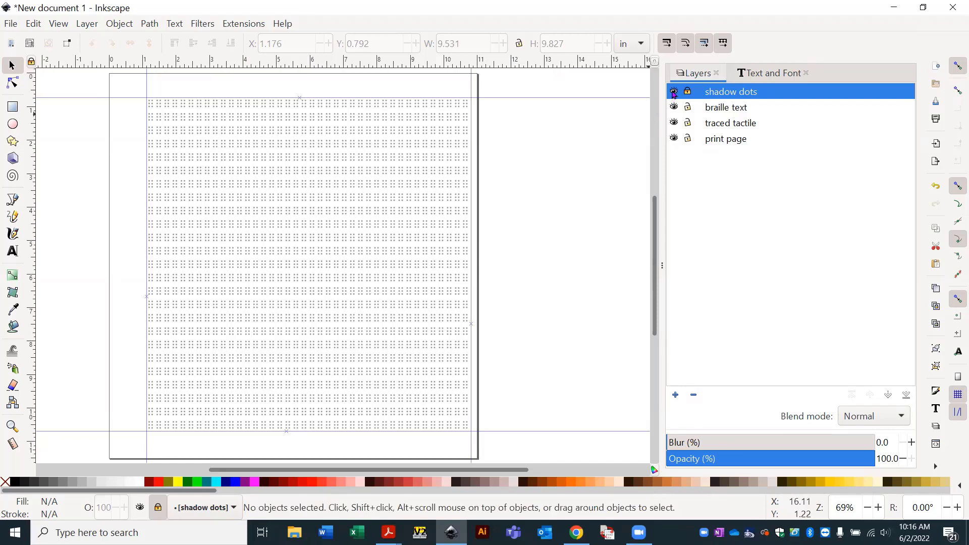
Toggle the visibility of the shadow dots layer off and on, leaving it hidden.
click(673, 93)
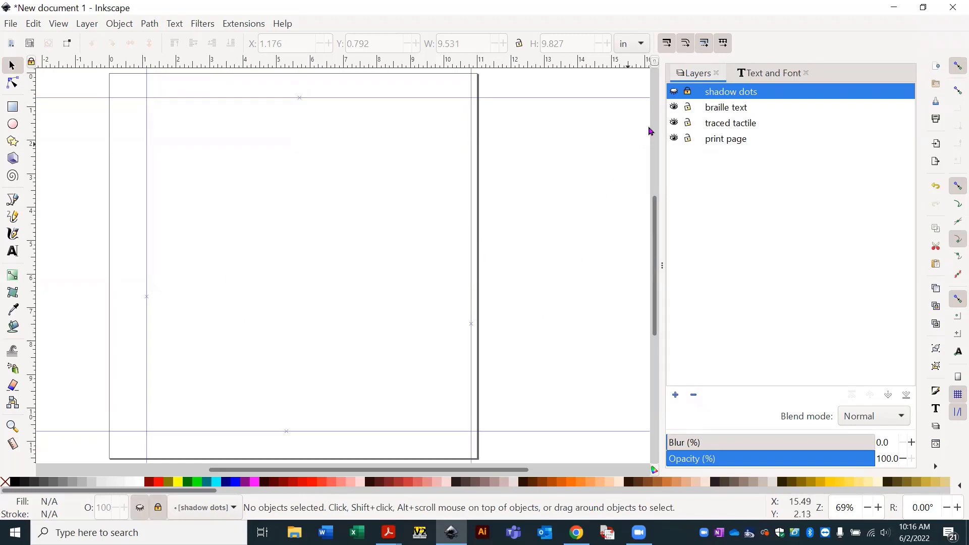
click(674, 91)
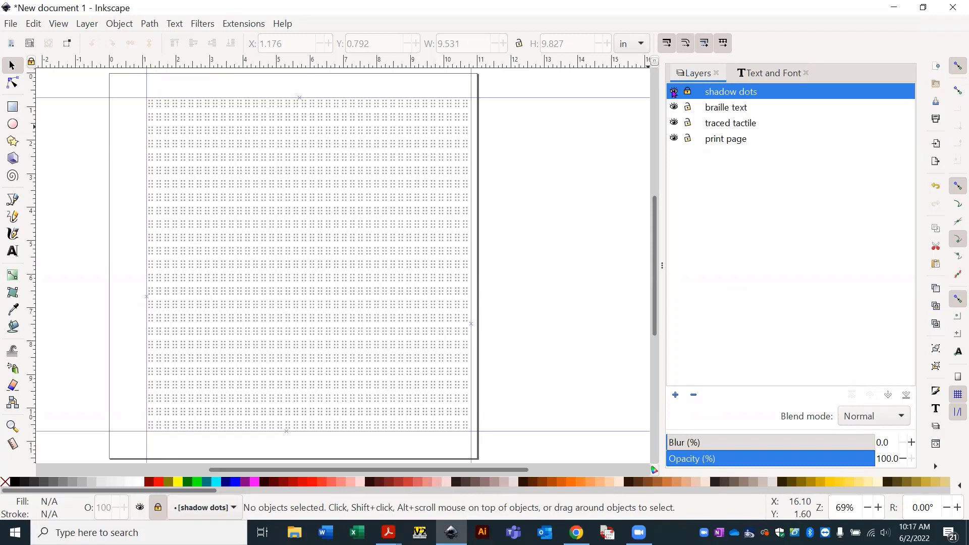
click(674, 92)
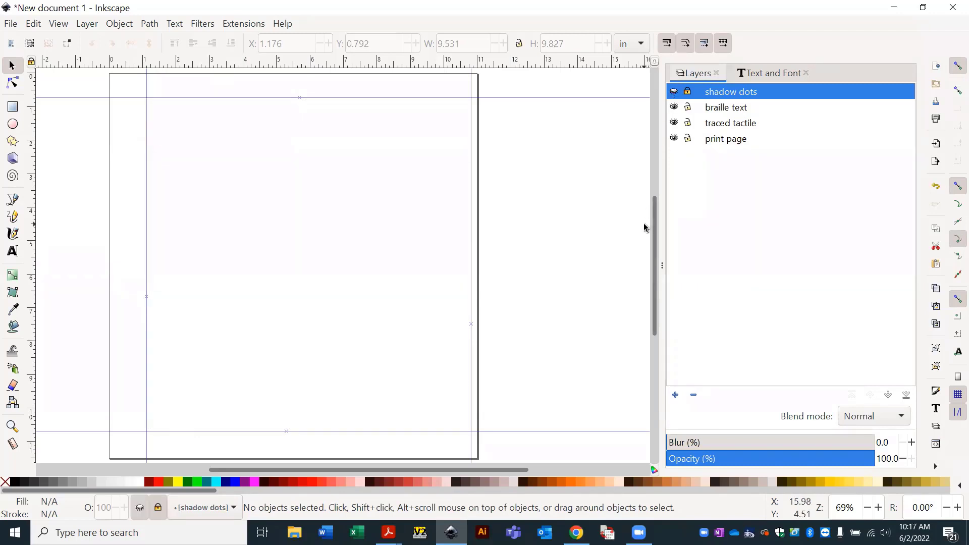